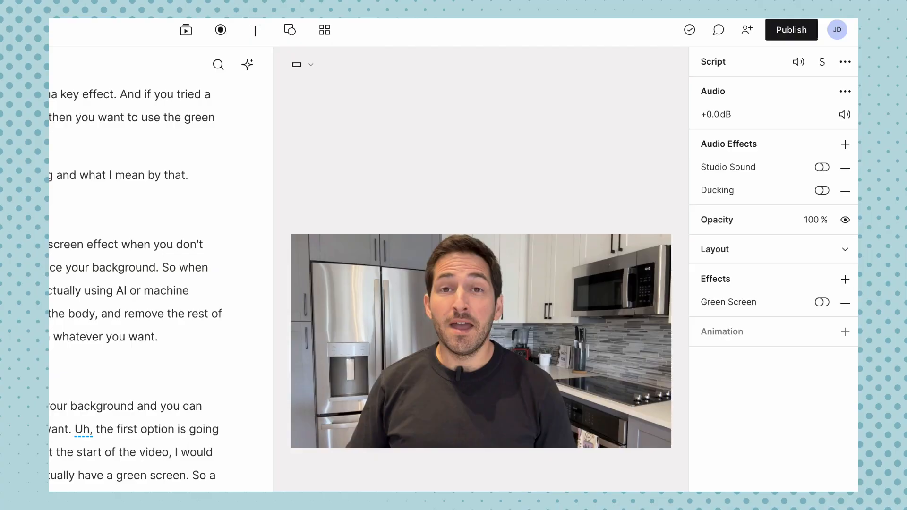
Step: Turn on the Green Screen effect for the speaker's kitchen clip to remove its background
left_click(523, 381)
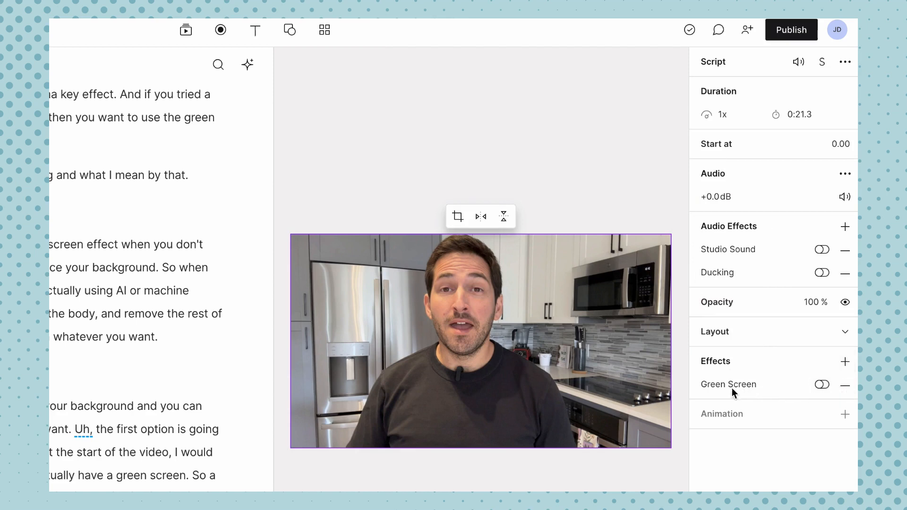
left_click(845, 362)
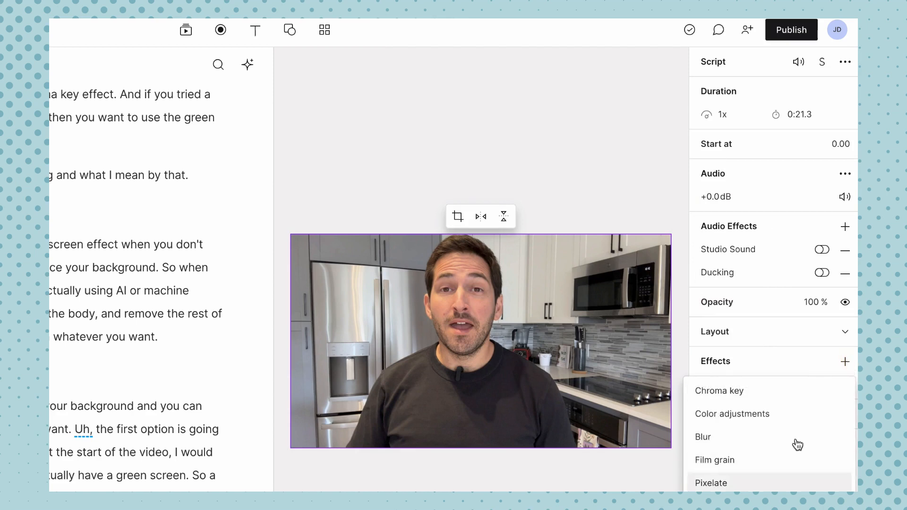
left_click(762, 505)
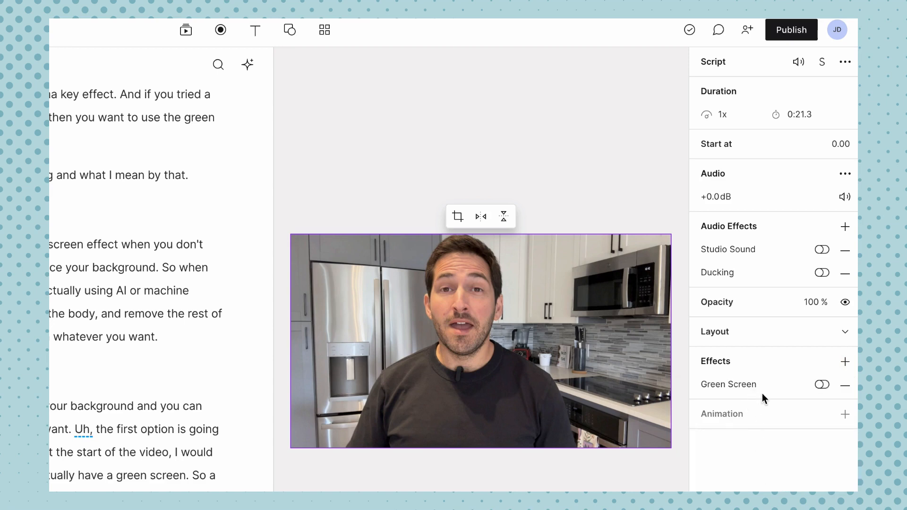
left_click(821, 385)
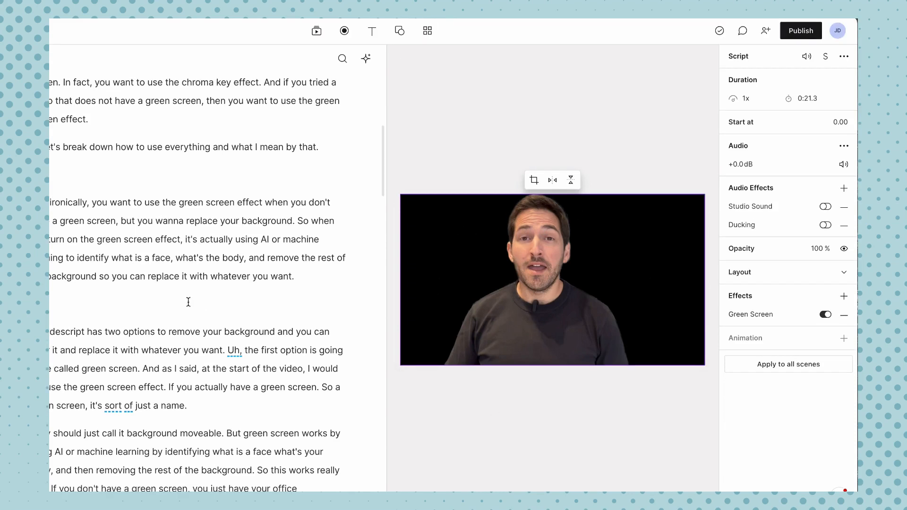
Step: Play the scene with the background removed and inspect the cutout around the speaker's hands and face
left_click(185, 239)
key("space")
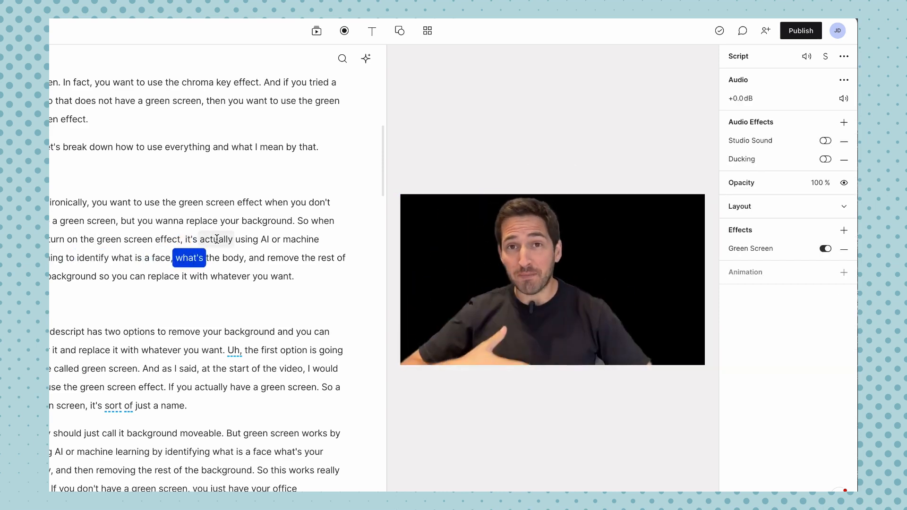
key("space")
left_click(640, 284)
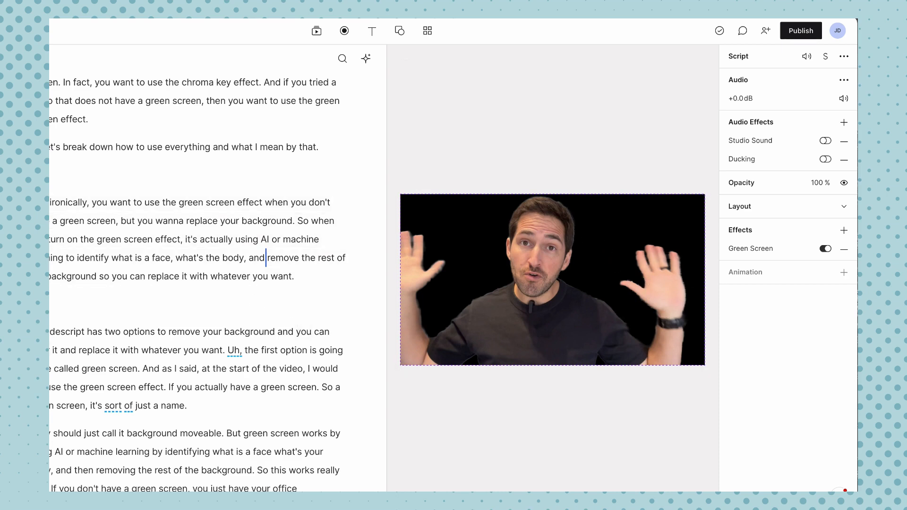
left_click_drag(527, 509, 528, 474)
left_click(151, 257)
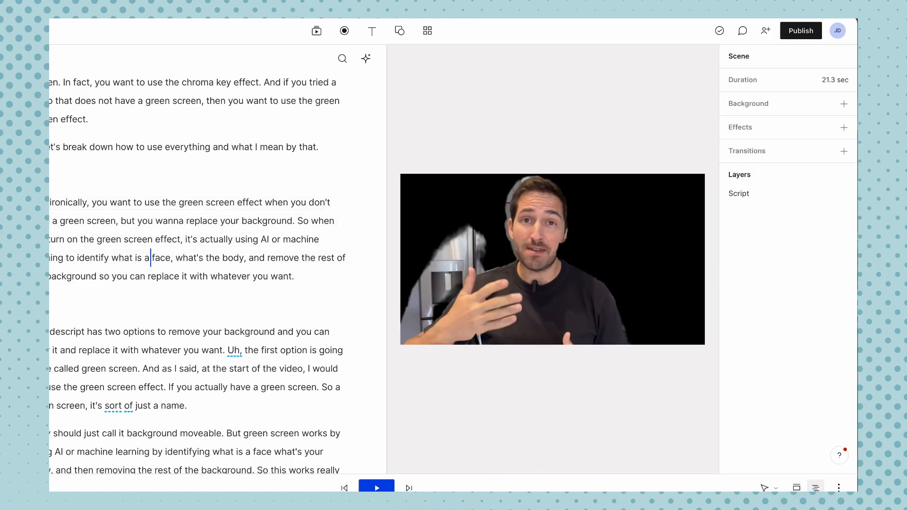
left_click(76, 257)
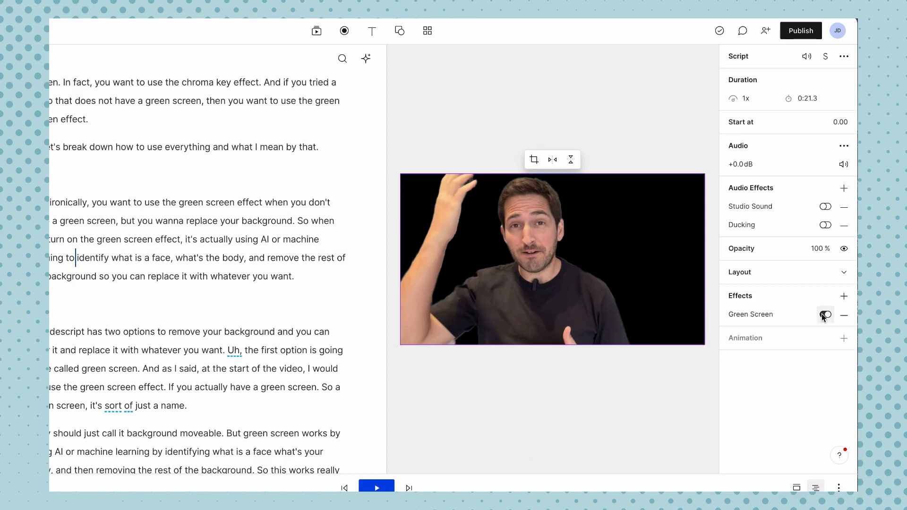
Step: Play from "identify" and move word by word through the paragraph to examine the cutout edges during gestures
key("space")
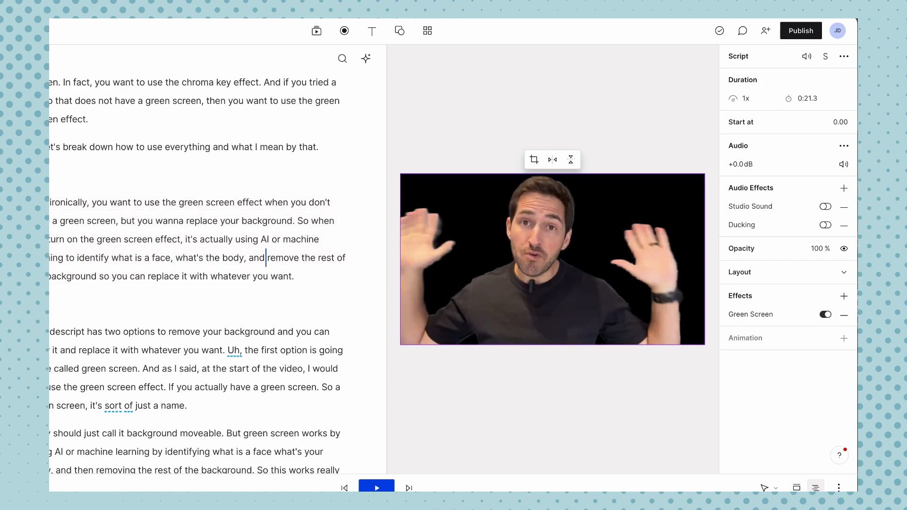
key("Left")
key("Left")
key("Left")
key("Left")
key("Left")
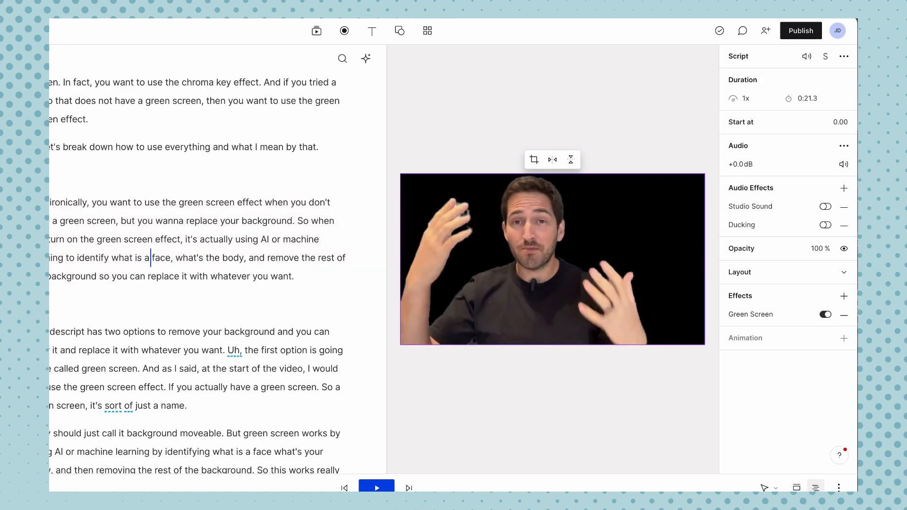
key("Right")
key("Right")
key("Right")
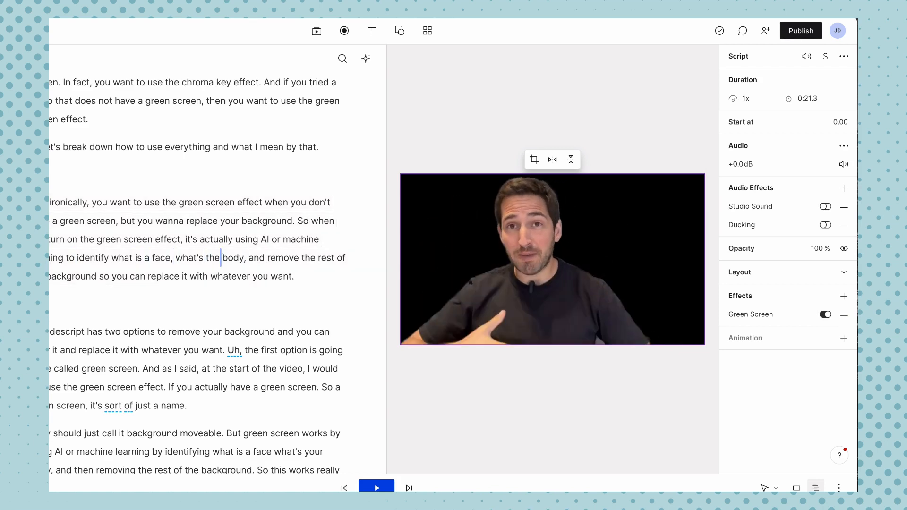
key("Left")
key("Left")
key("Left")
key("Left")
key("Left")
key("Left")
key("Left")
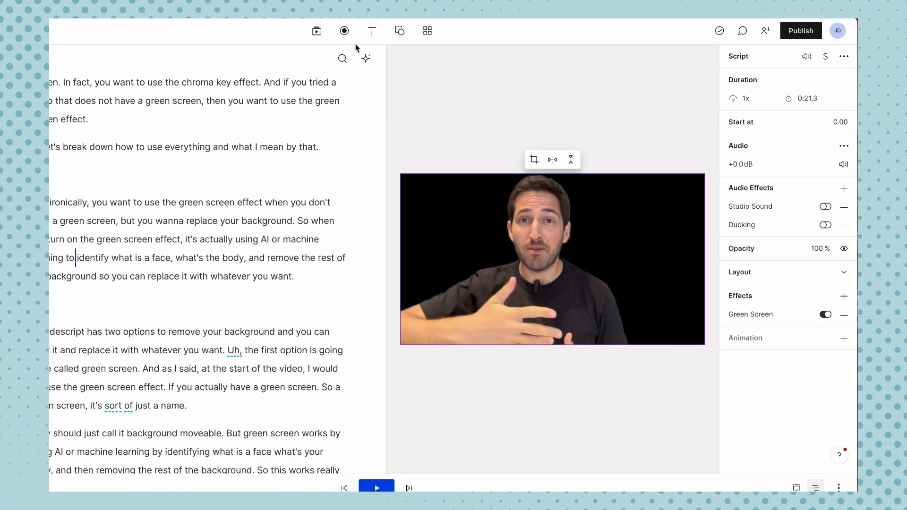
Step: Add the colorful gradient stock background video to the scene and set its playback to Loop
left_click(317, 31)
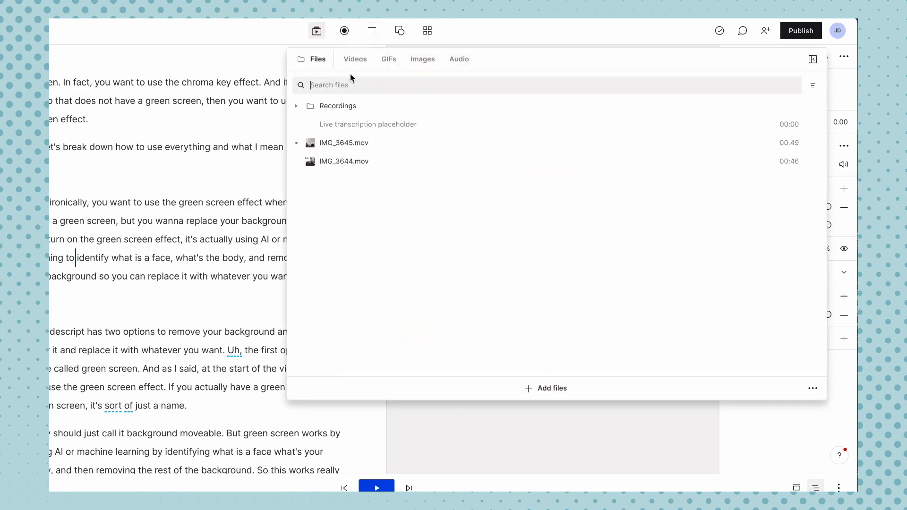
left_click(355, 59)
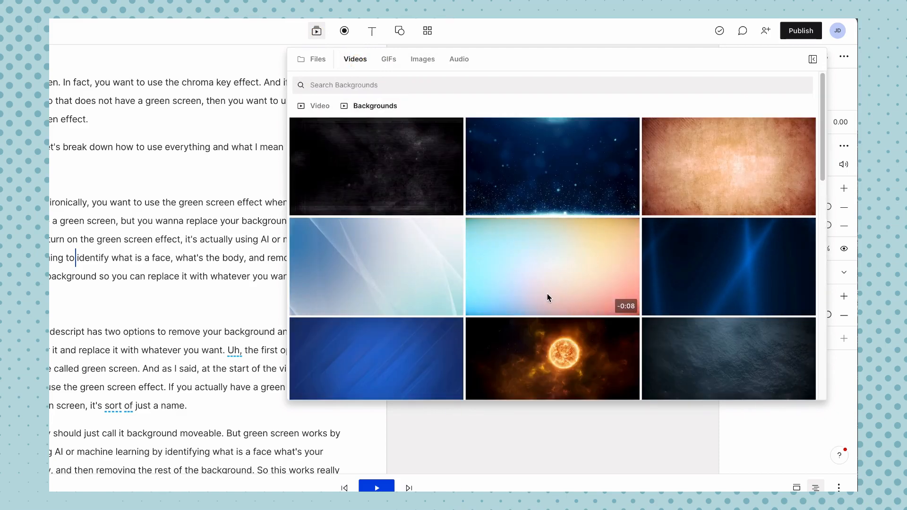
left_click(543, 267)
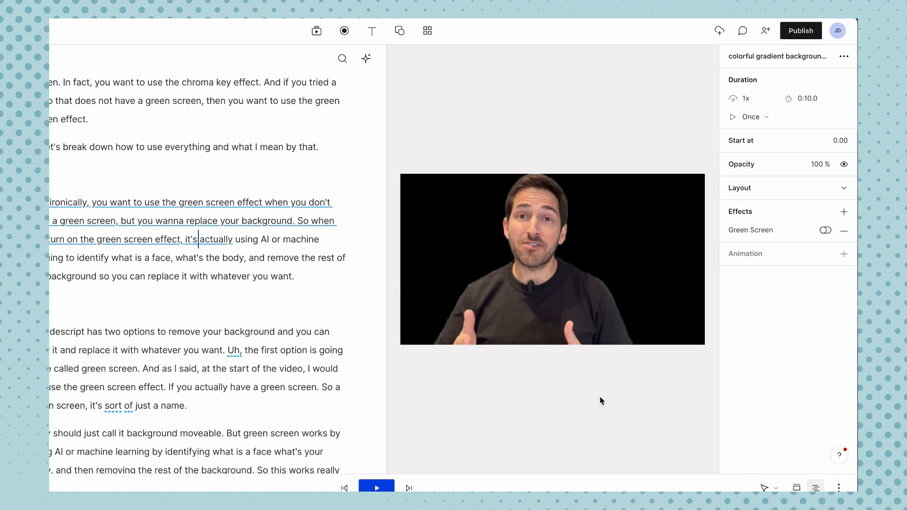
left_click(767, 119)
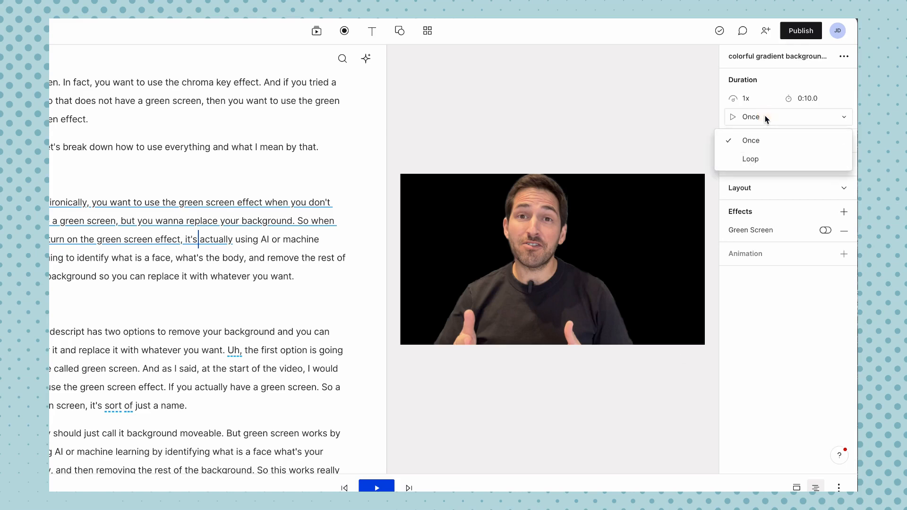
left_click(751, 159)
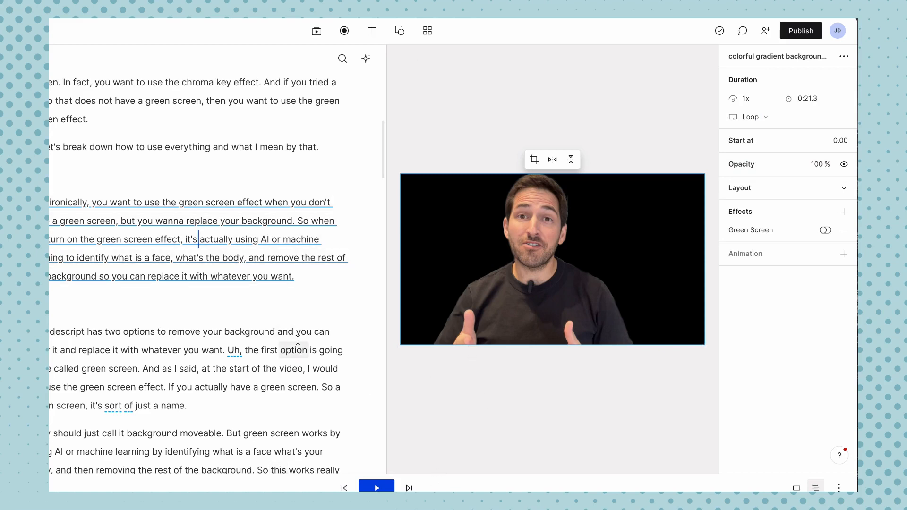
Step: Send the gradient background layer to the back, behind the speaker layer
left_click(203, 501)
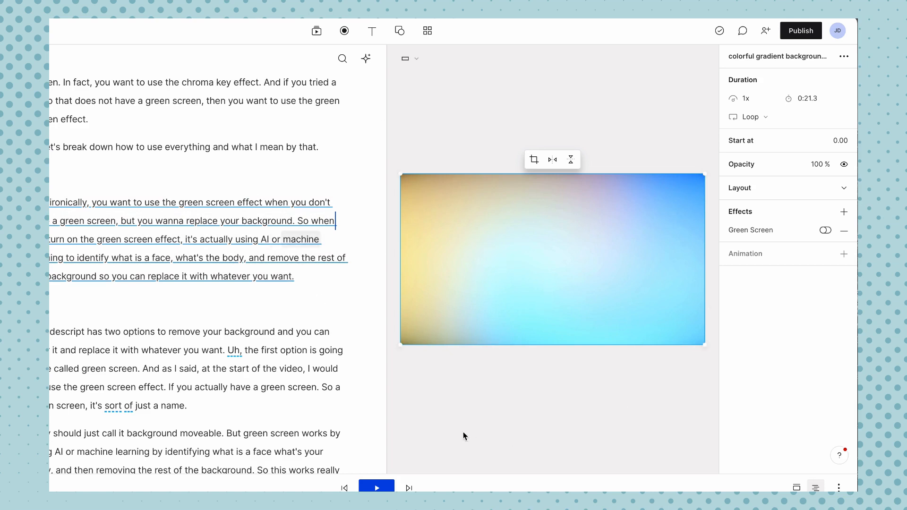
right_click(528, 229)
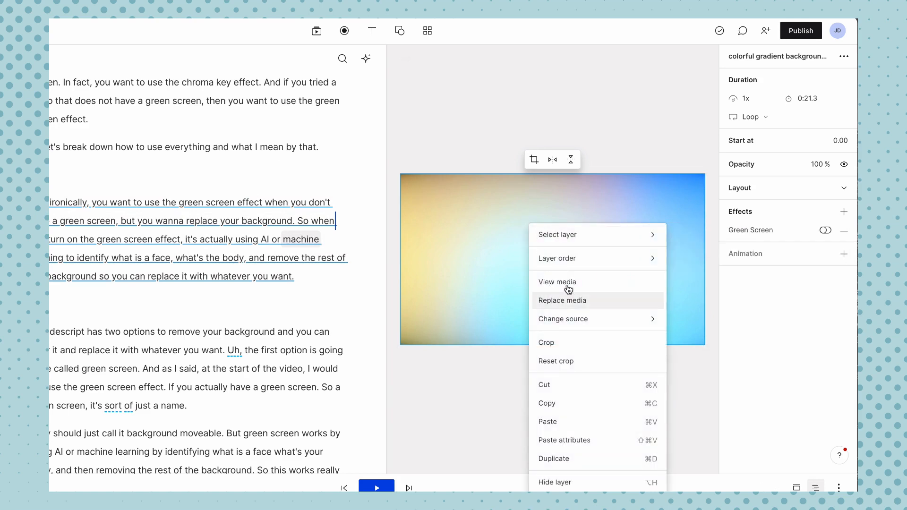
mouse_move(639, 260)
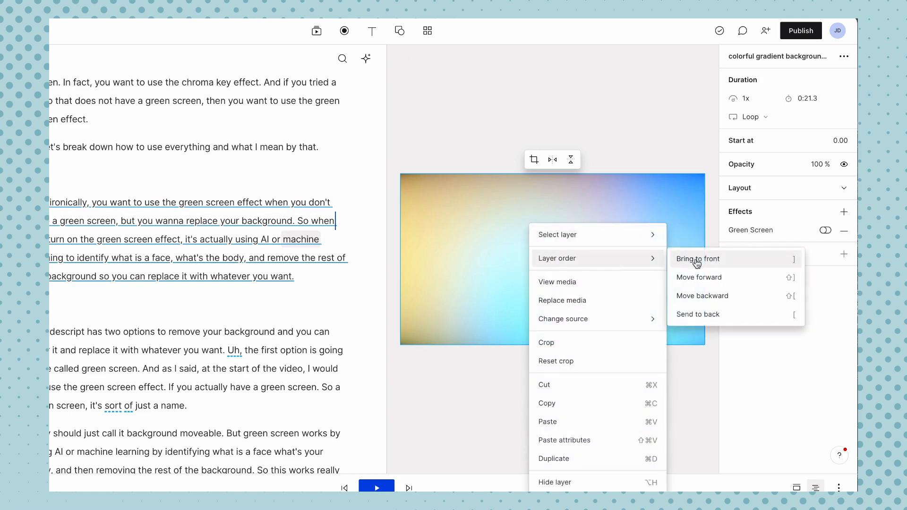
left_click(718, 320)
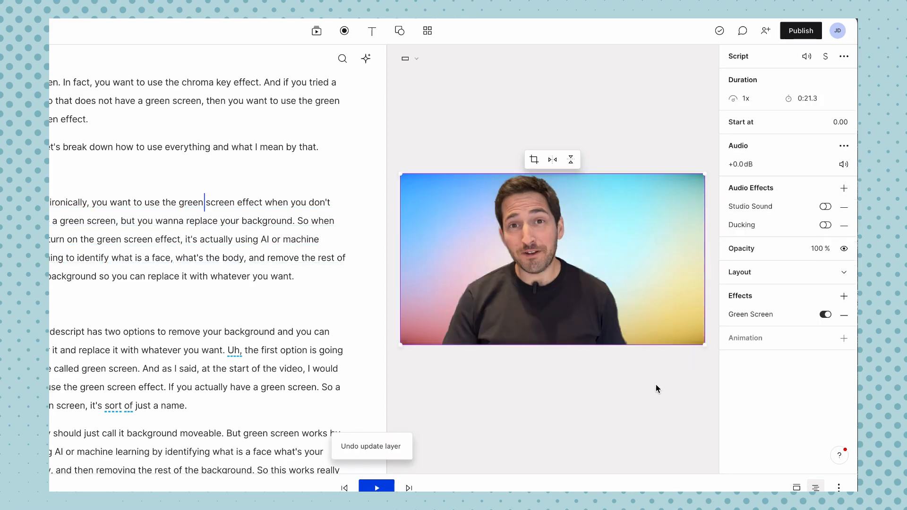
Step: Play the scene and check several words to see how the speaker looks over the gradient background
key("space")
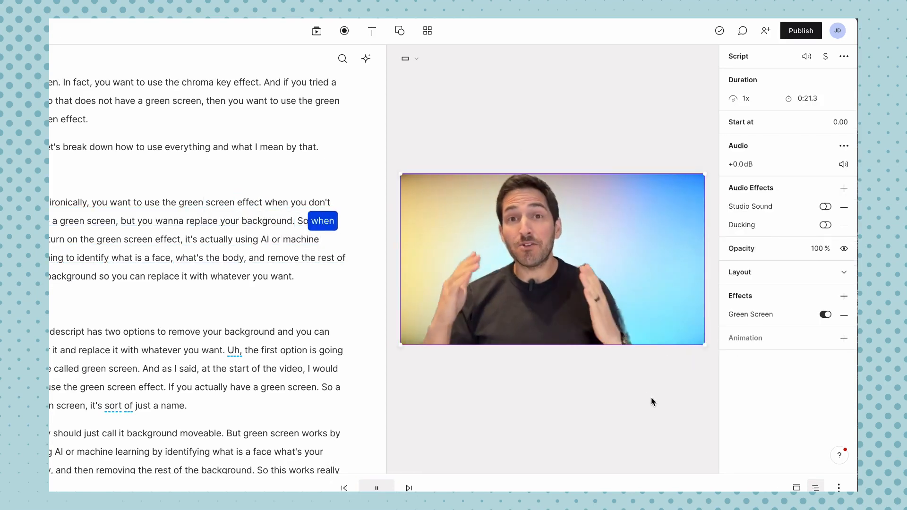
key("space")
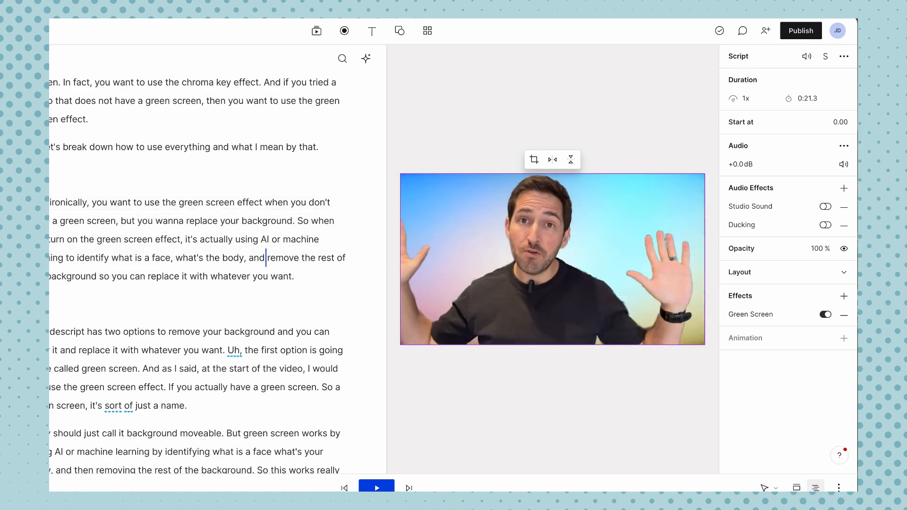
key("Left")
key("Left")
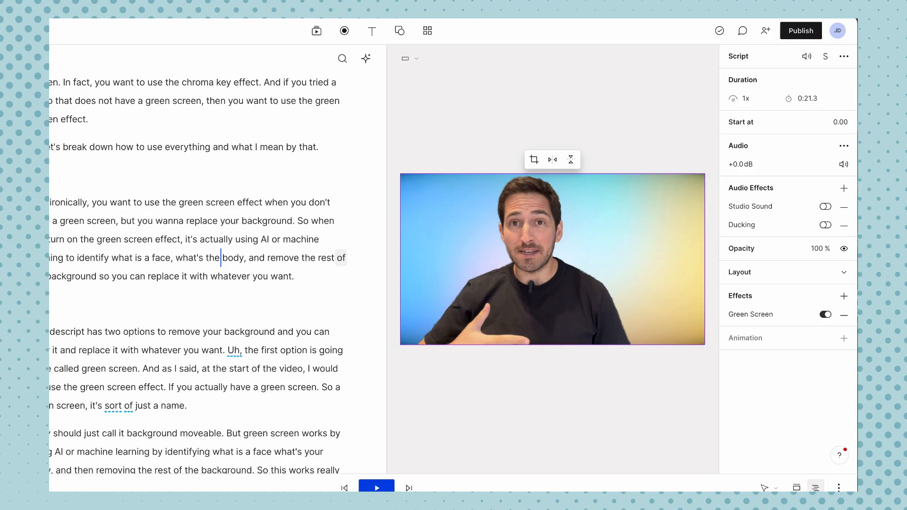
left_click(240, 220)
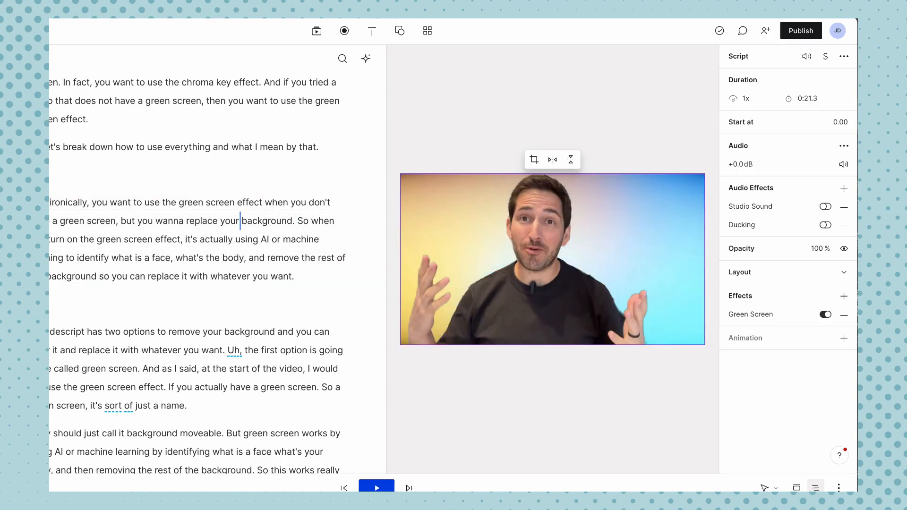
Step: Shrink the speaker layer into the lower-right corner of the canvas, shift it slightly right, and play the scene
left_click(486, 394)
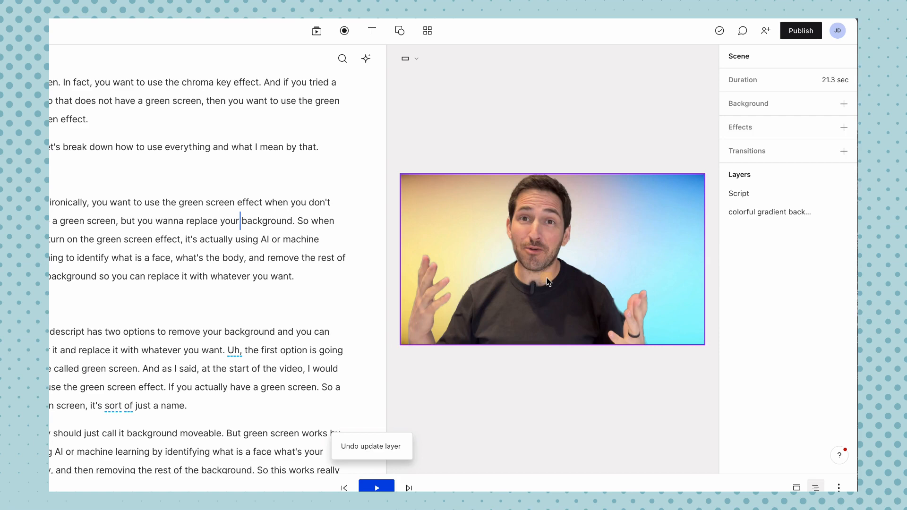
left_click(546, 276)
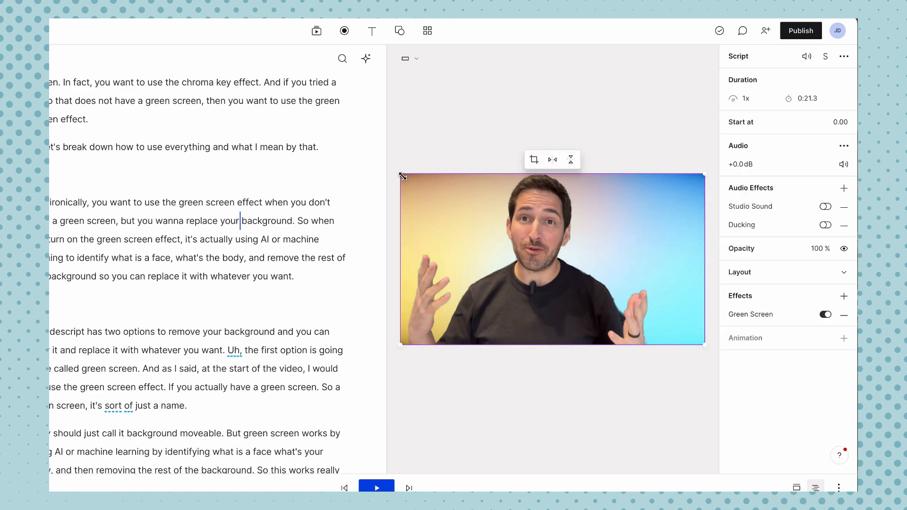
left_click_drag(401, 176, 578, 288)
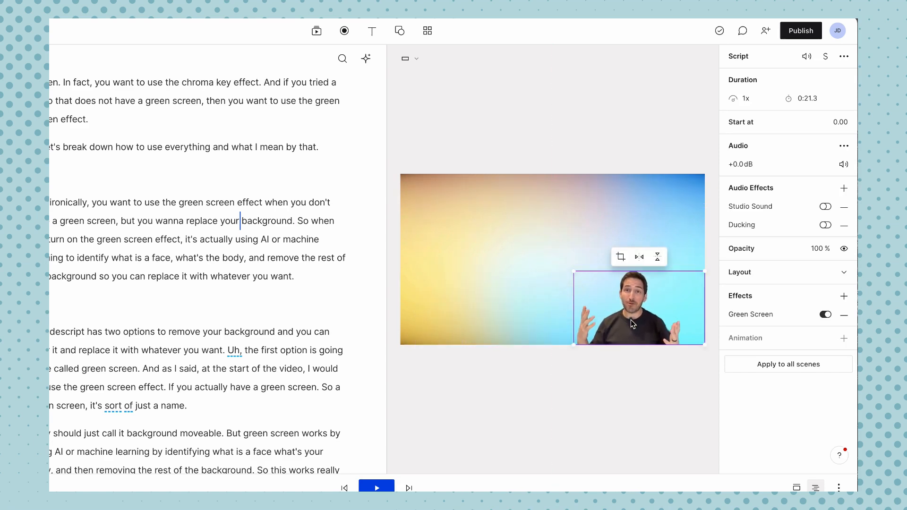
left_click_drag(638, 325, 648, 325)
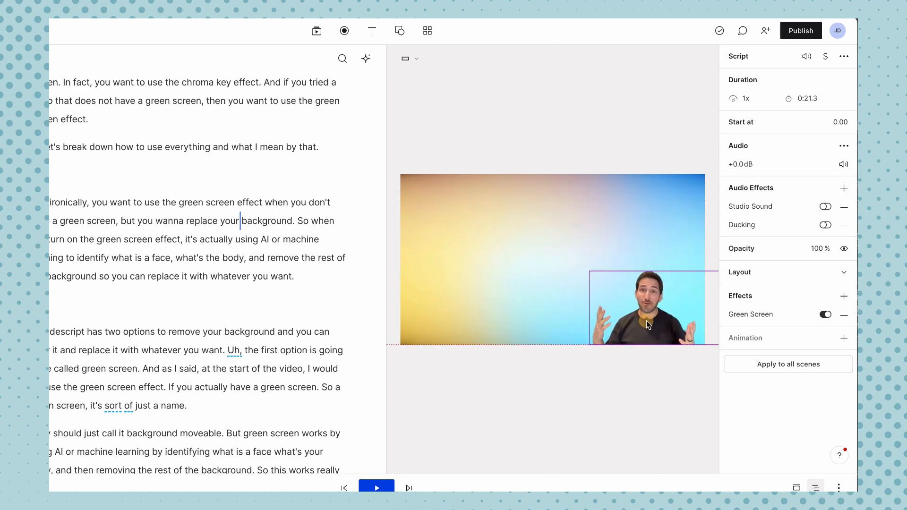
left_click(607, 385)
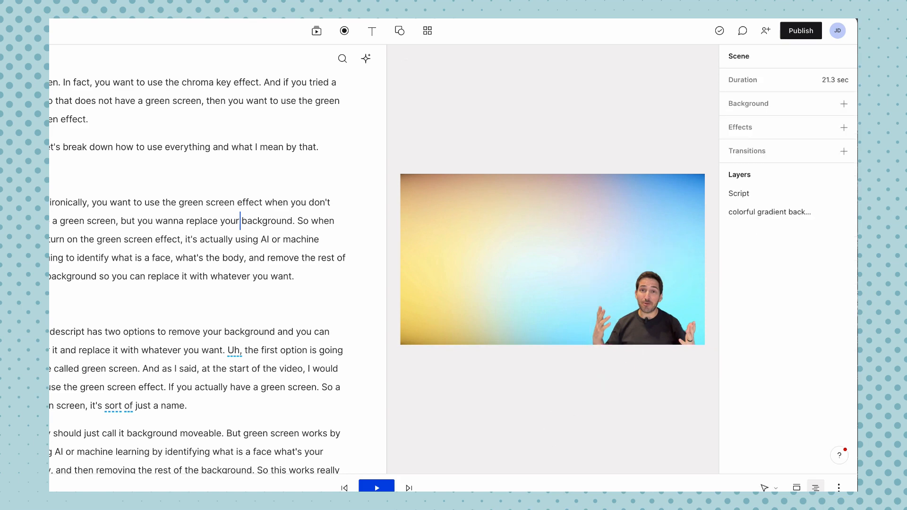
key("space")
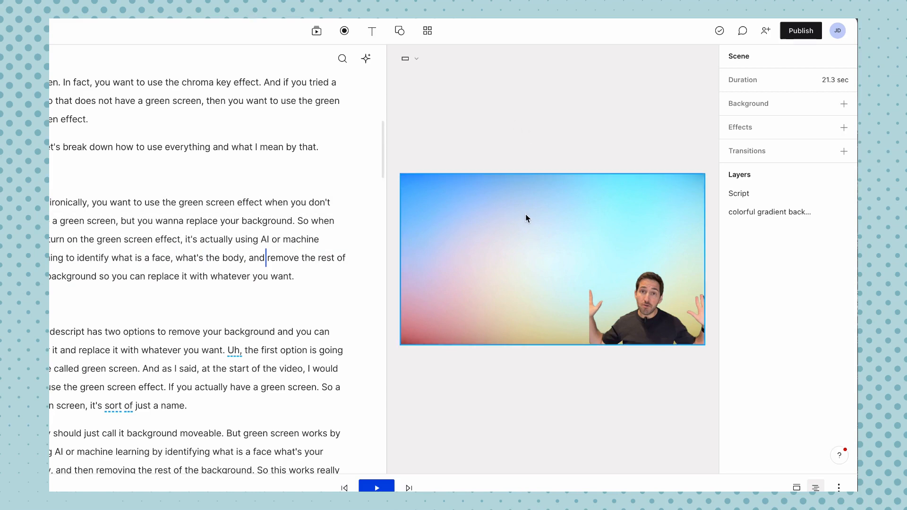
Step: Try moving the gradient background layer down and left on the canvas, and undo the move
left_click_drag(543, 228, 512, 288)
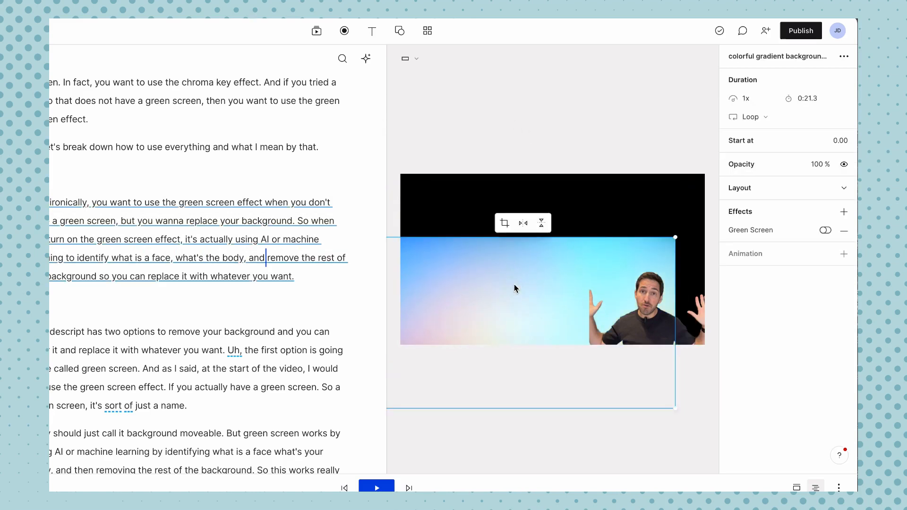
key("ctrl+z")
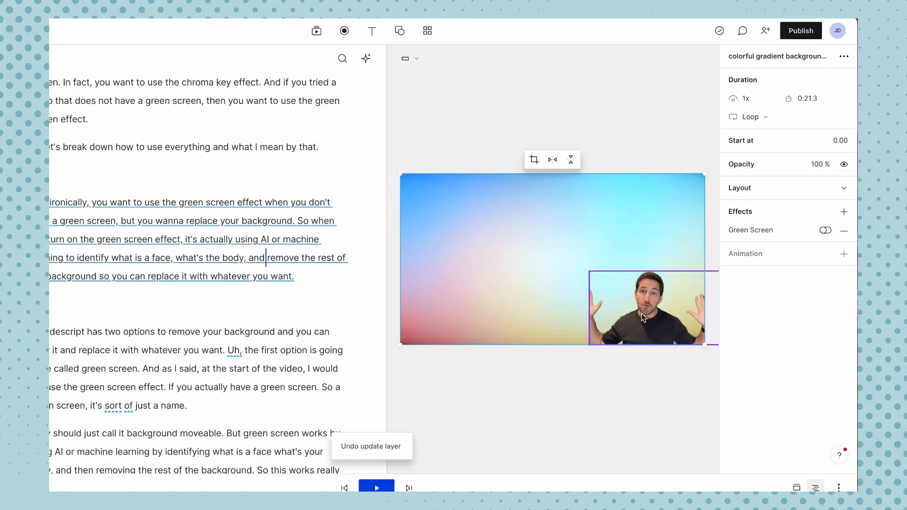
Step: Enlarge the speaker layer from its upper-left corner until it fills most of the canvas
left_click(619, 297)
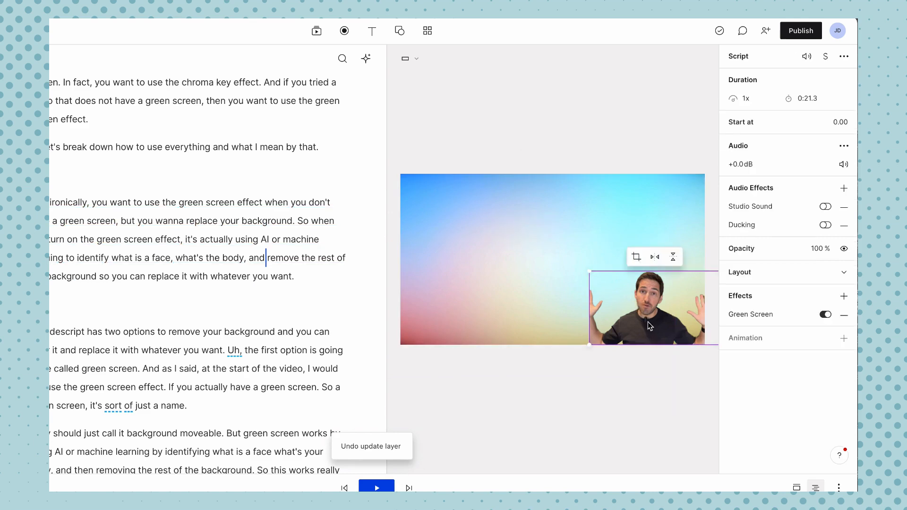
left_click_drag(589, 273, 436, 187)
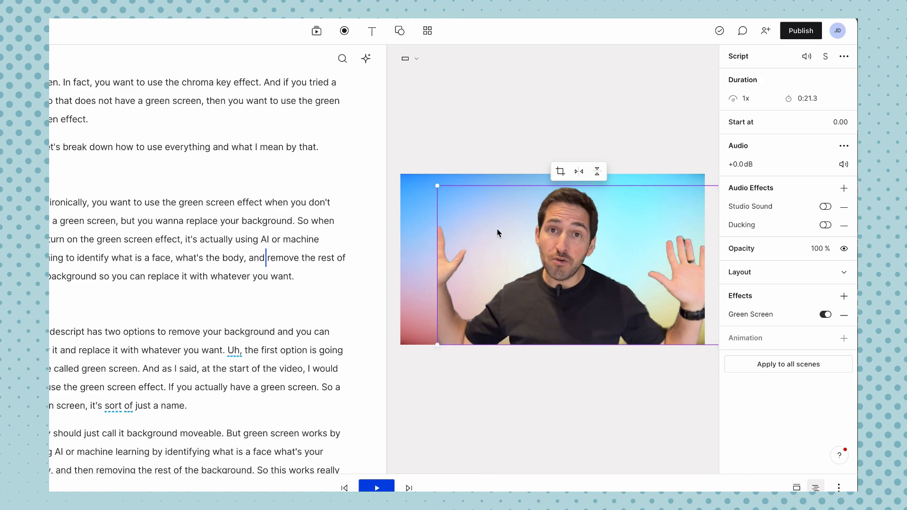
right_click(579, 286)
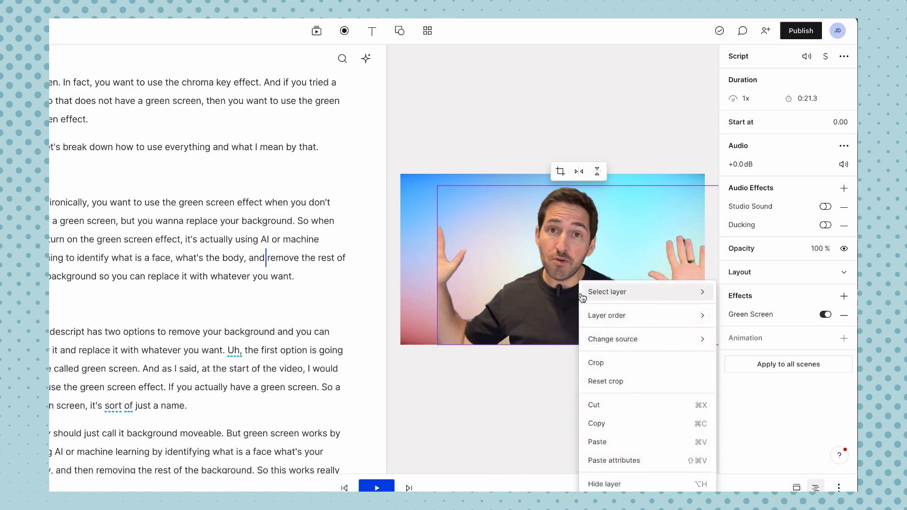
key("Escape")
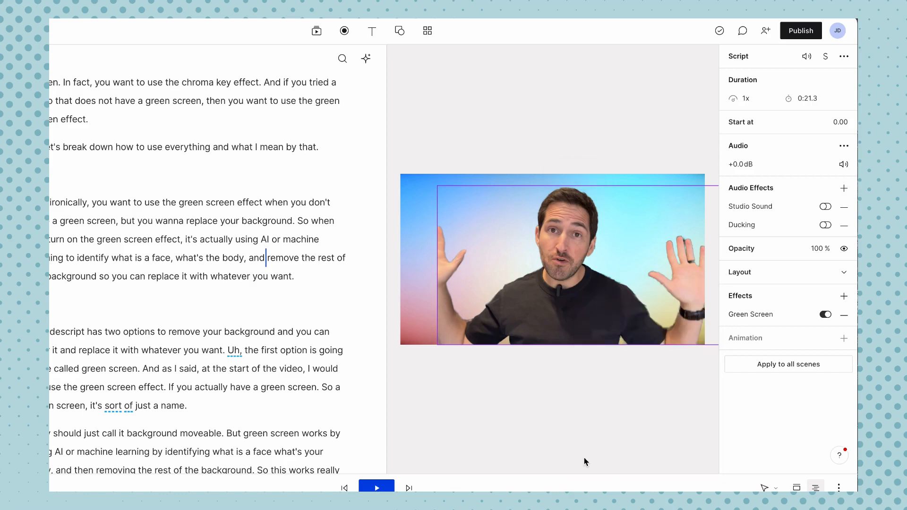
left_click(561, 417)
Step: Try moving the gradient background layer up and right behind the enlarged speaker, and undo the moves
left_click(521, 271)
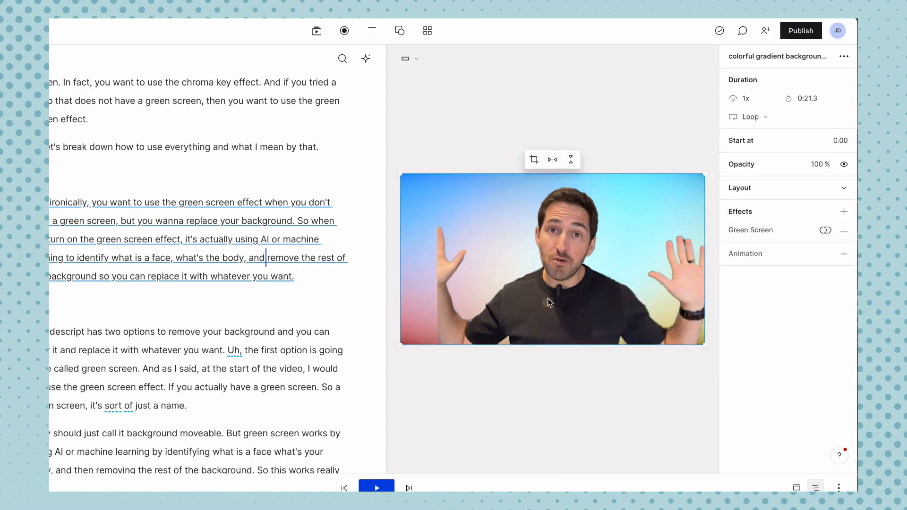
left_click_drag(547, 304, 561, 268)
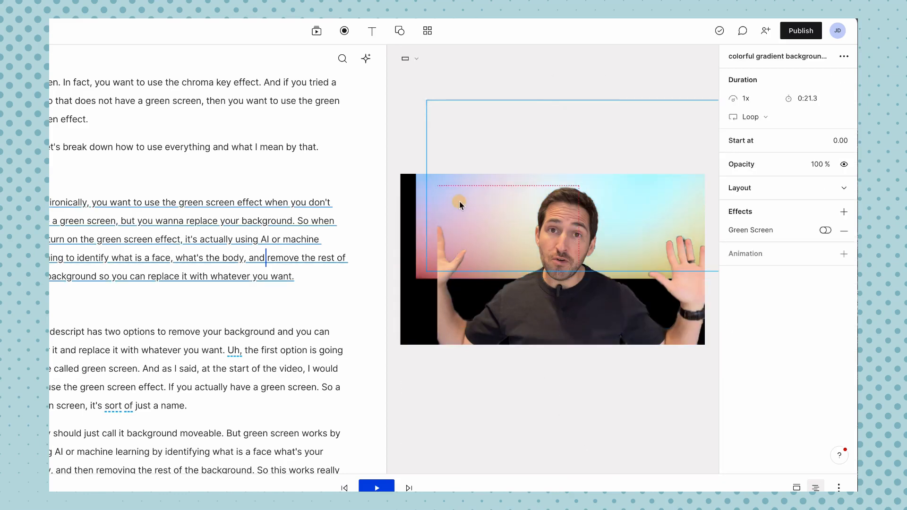
left_click_drag(445, 191, 485, 239)
key("super+z")
key("super+z")
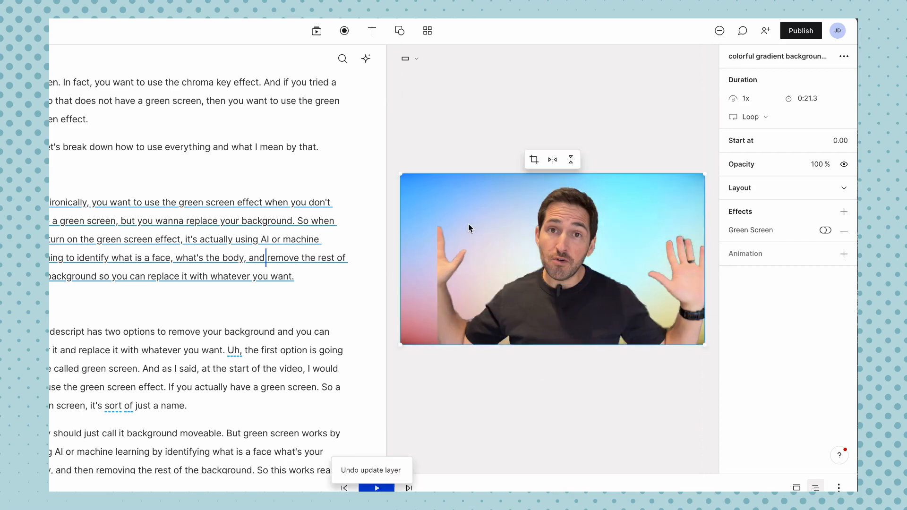
mouse_move(571, 269)
left_mouse_down()
mouse_move(568, 244)
mouse_move(563, 271)
left_mouse_up()
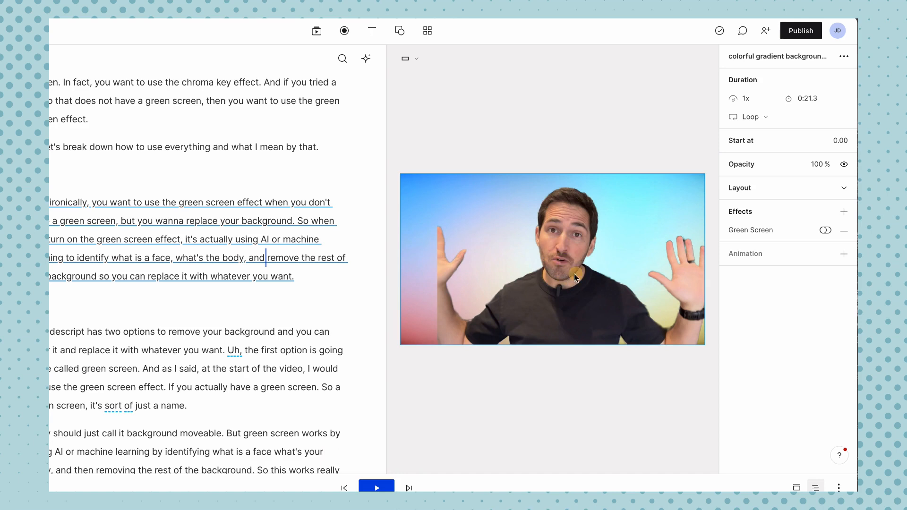
left_click(574, 274)
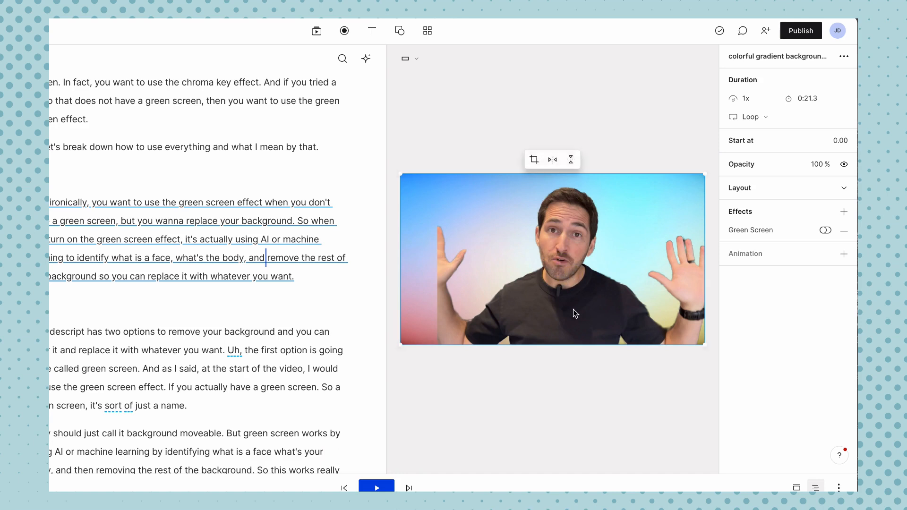
Step: Deselect the layers and step word by word through "what is a face, what's the body" to check the speaker cutout over the gradient
left_click(562, 371)
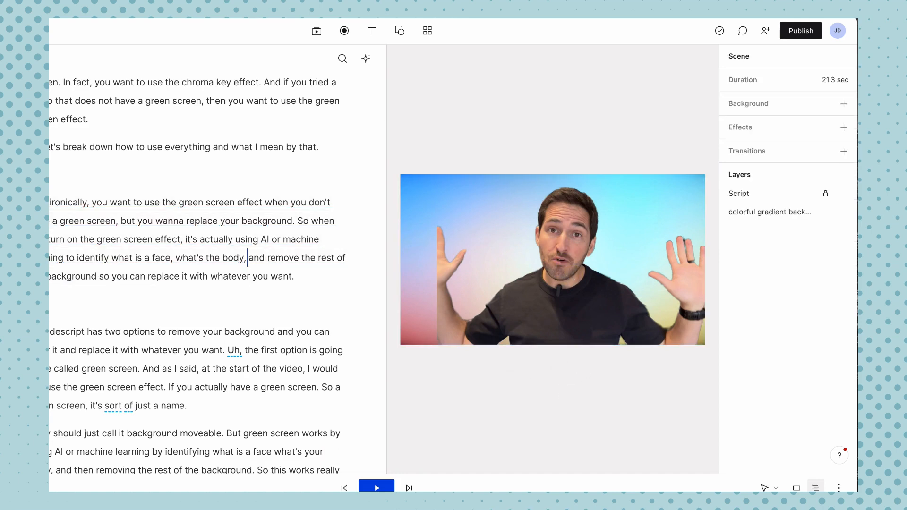
key("Left")
key("Left")
key("Left")
key("Left")
key("Left")
key("Right")
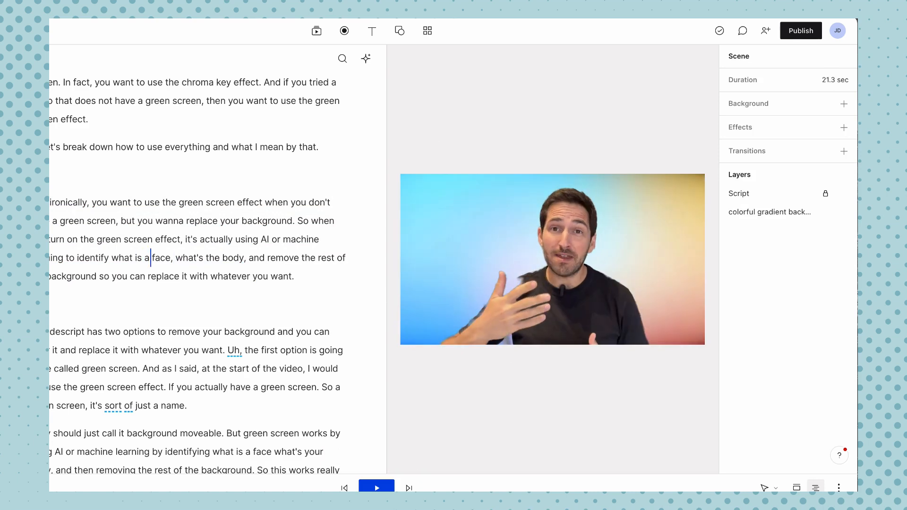
key("Right")
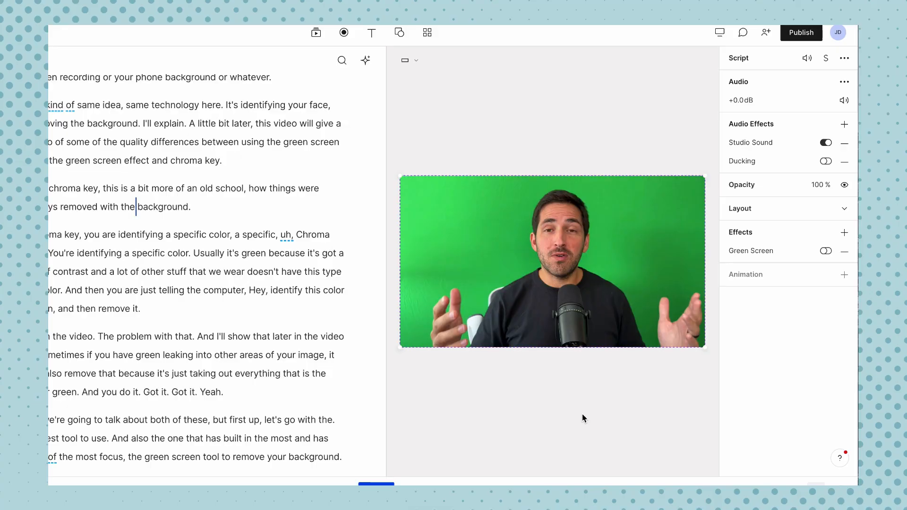
Step: Add the Chroma key effect to the speaker layer filmed against the green backdrop and look at its key color
left_click(602, 244)
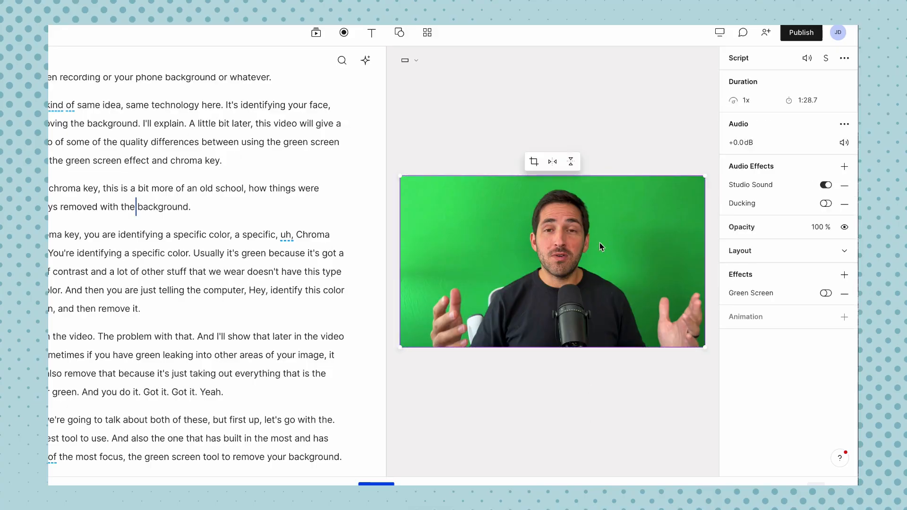
left_click(845, 275)
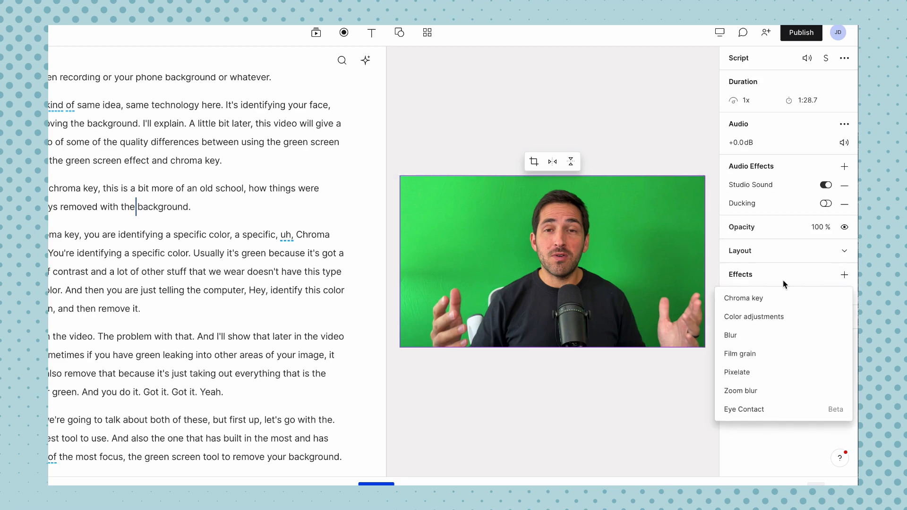
left_click(739, 302)
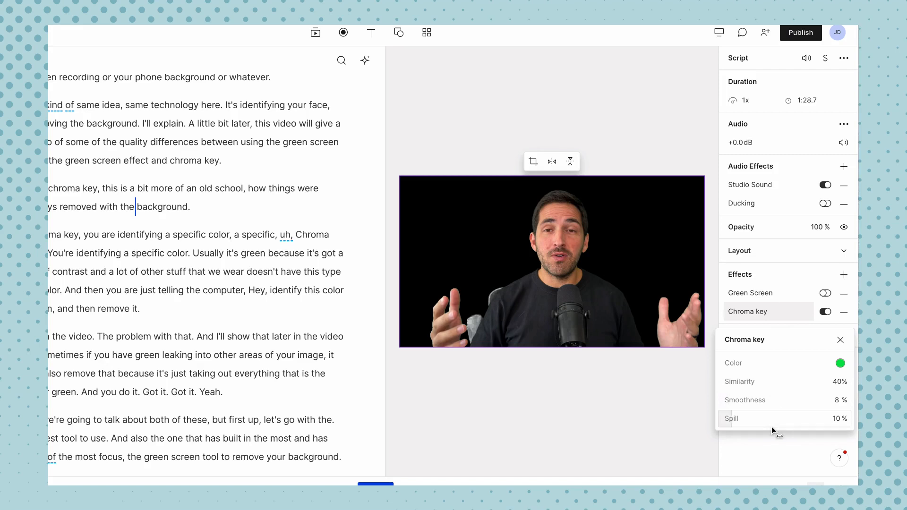
left_click(840, 363)
left_click(773, 455)
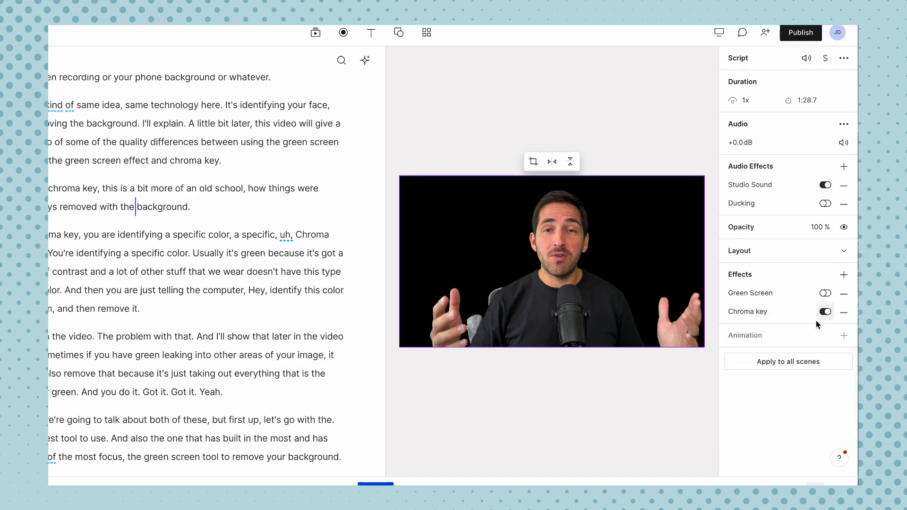
Step: Turn off the Chroma key effect and sample its key color 2cbe51 from the green backdrop beside the speaker
left_click(825, 312)
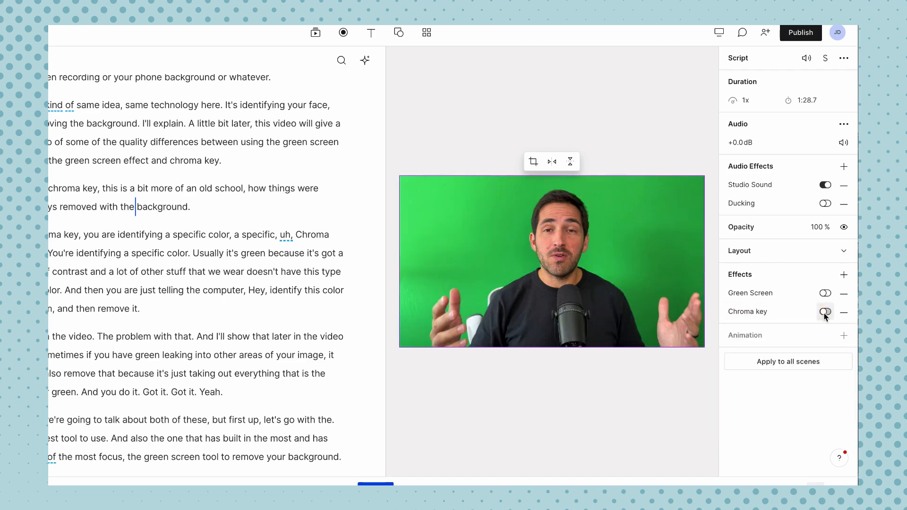
left_click(763, 315)
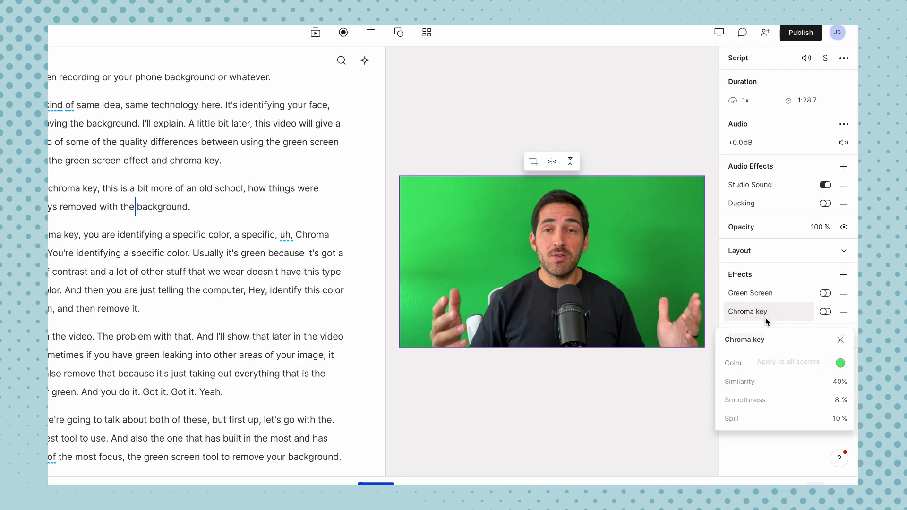
left_click(840, 363)
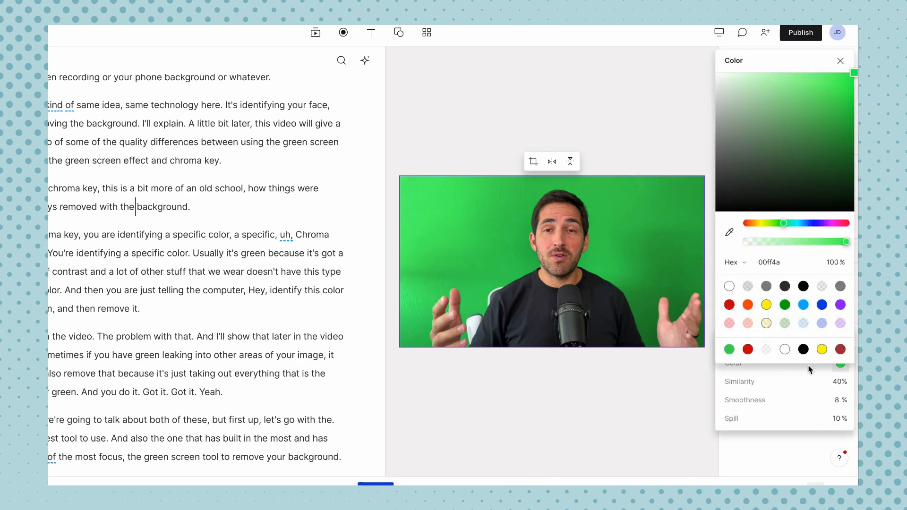
left_click(730, 234)
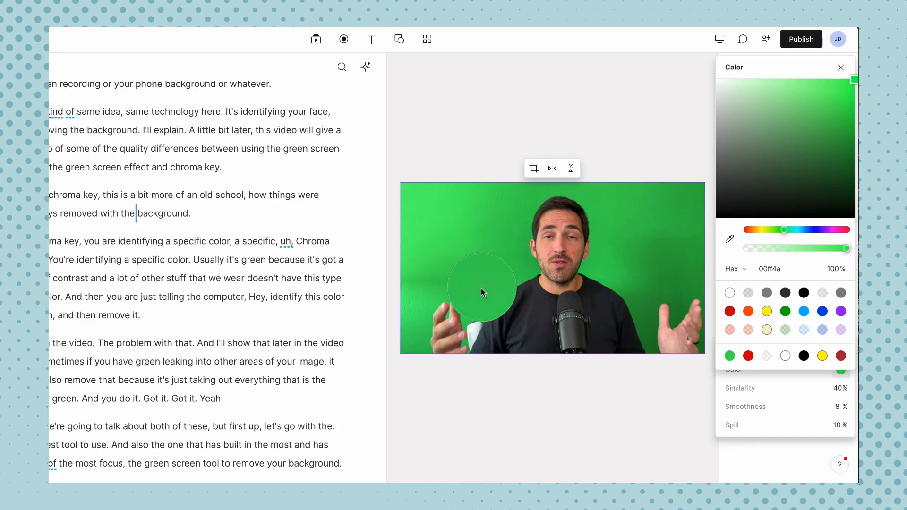
left_click(513, 266)
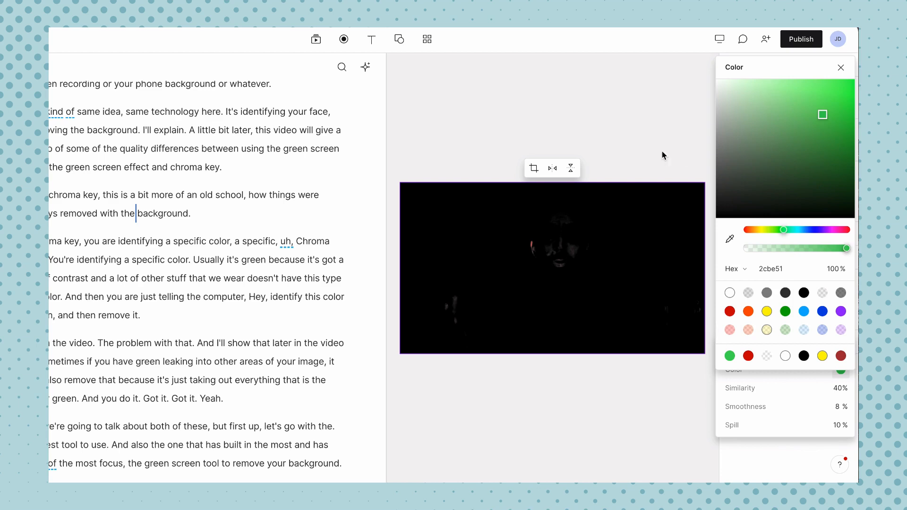
left_click(841, 69)
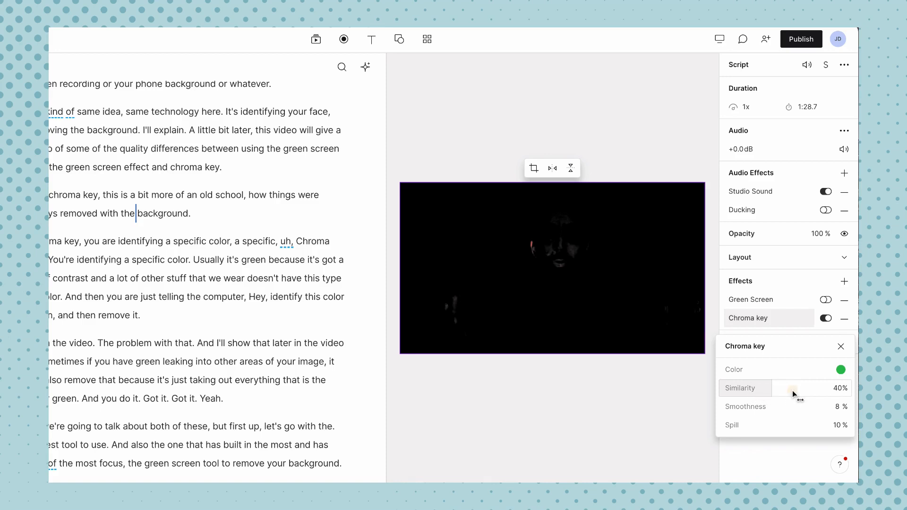
Step: Set the Chroma key Similarity to 17% and Smoothness to 7%
left_click_drag(793, 394, 738, 391)
left_click_drag(740, 391, 749, 391)
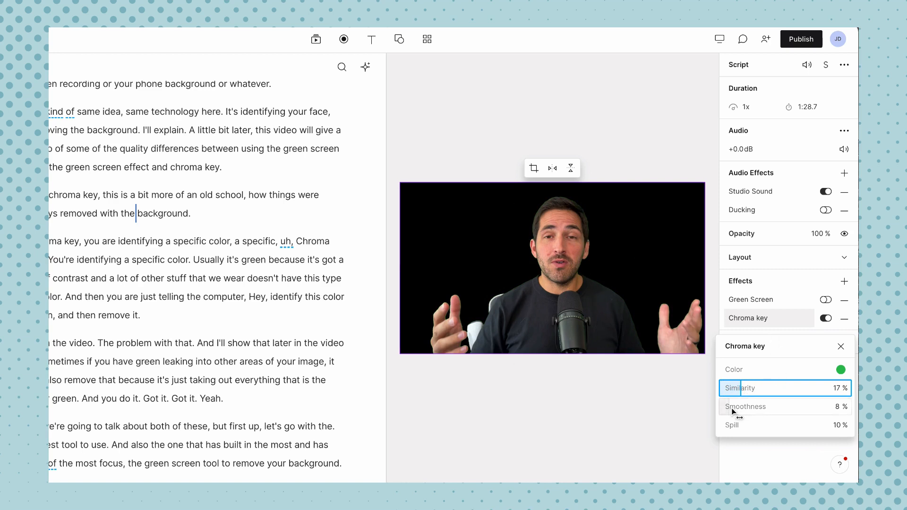
left_click_drag(735, 409, 740, 408)
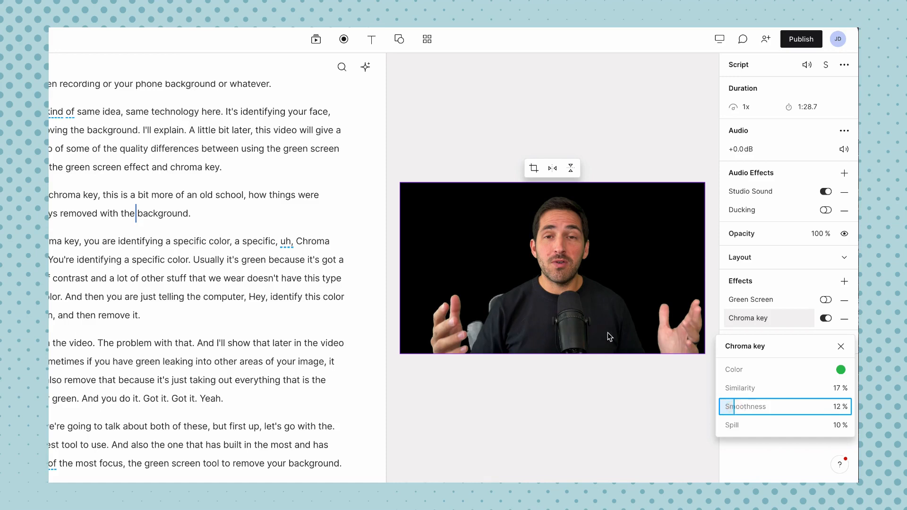
left_click(735, 409)
left_click_drag(733, 409, 728, 407)
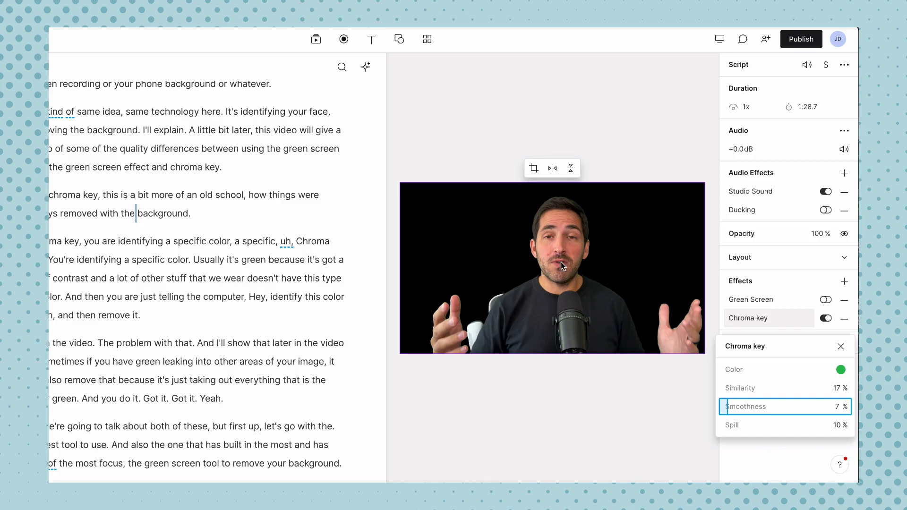
Step: Set the Chroma key Spill to 6% and apply the speaker layer's settings to all scenes
left_click(734, 426)
mouse_move(734, 426)
left_mouse_down()
mouse_move(759, 429)
mouse_move(730, 433)
left_mouse_up()
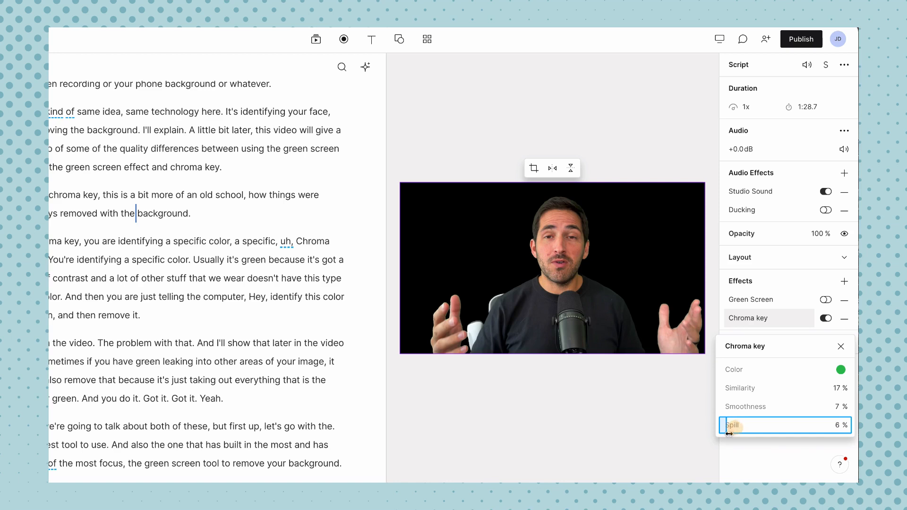
left_click_drag(729, 433, 729, 433)
left_click(763, 454)
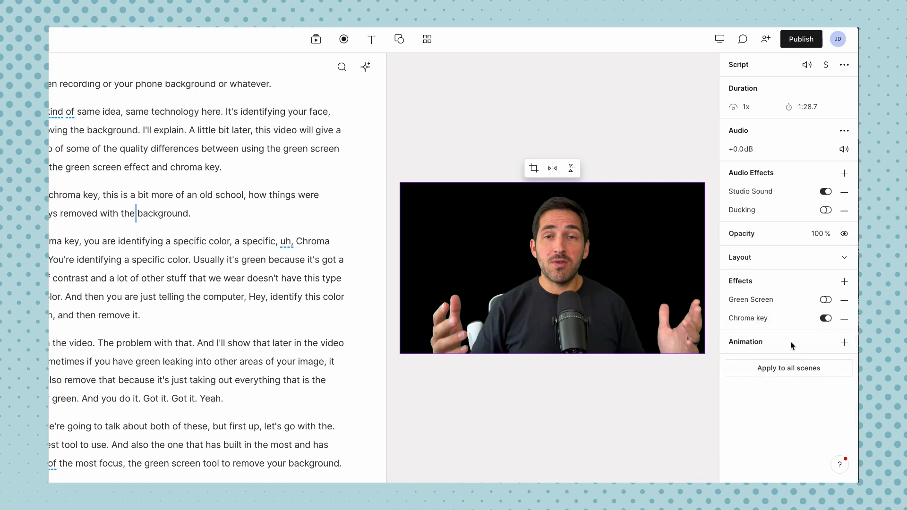
left_click(782, 371)
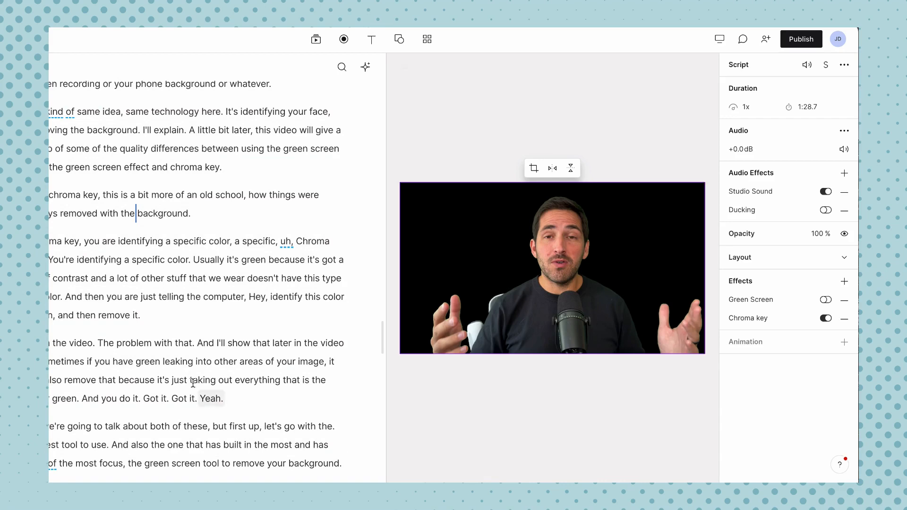
Step: Browse the stock photos and search the Unsplash images for "office"
left_click(316, 40)
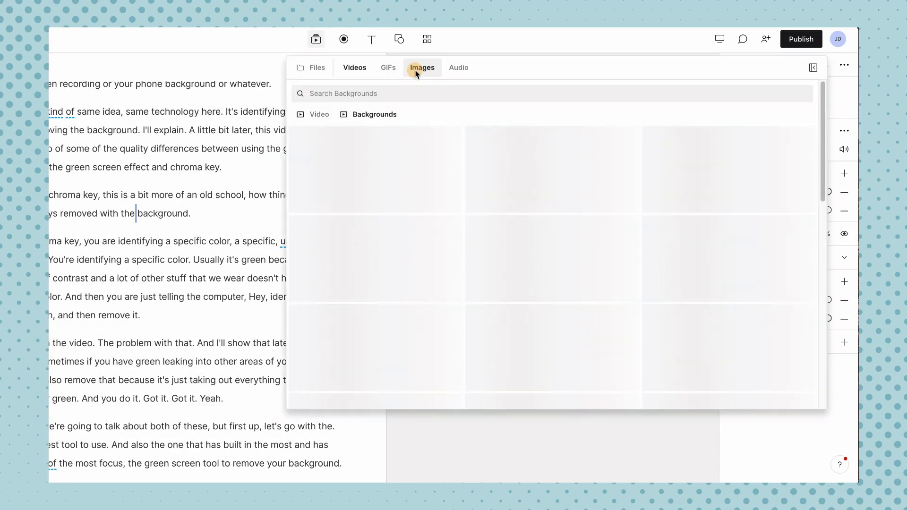
left_click(416, 75)
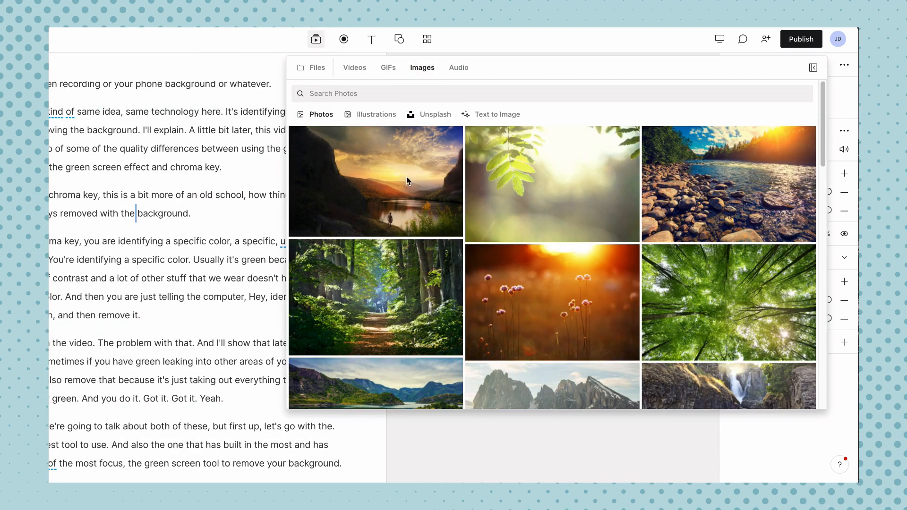
scroll(475, 284, "down", 5)
scroll(476, 284, "down", 1)
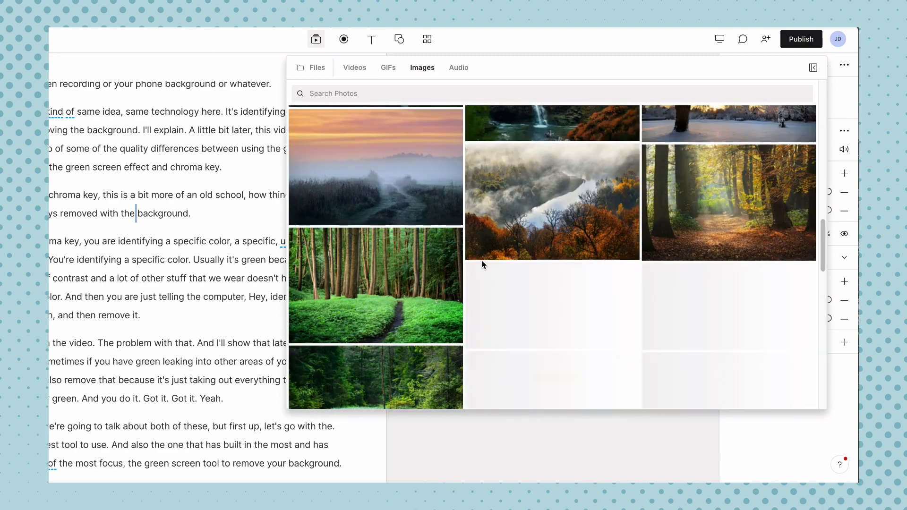
scroll(381, 212, "up", 15)
type("office")
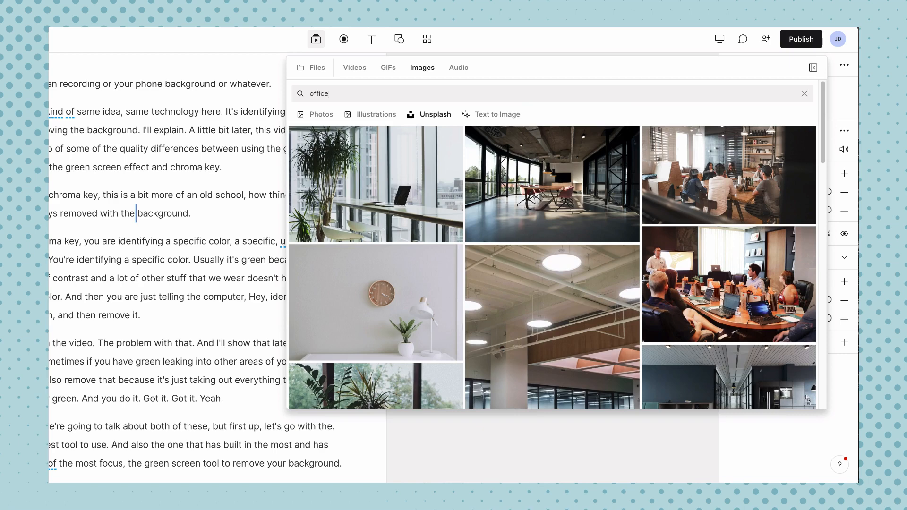
Step: Insert the spacious boardroom photo and enlarge it from two opposite corners to cover the canvas
left_click(526, 194)
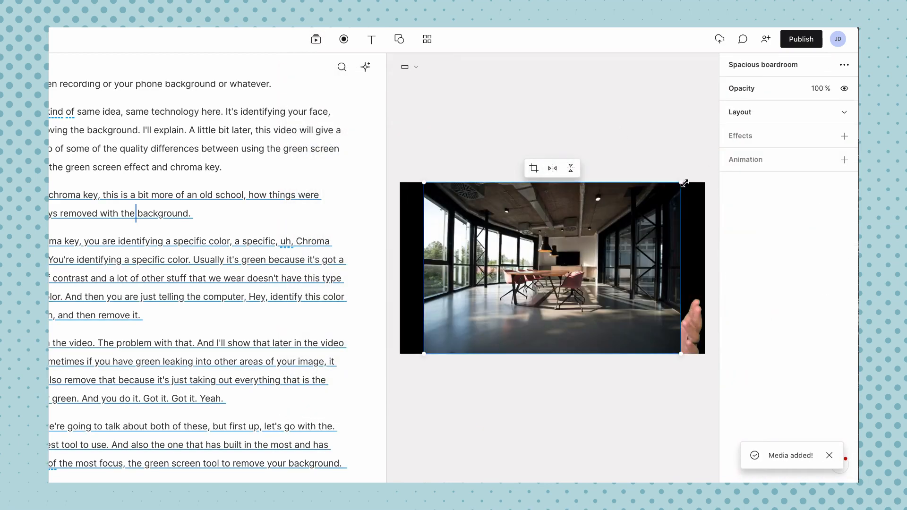
left_click_drag(680, 184, 710, 178)
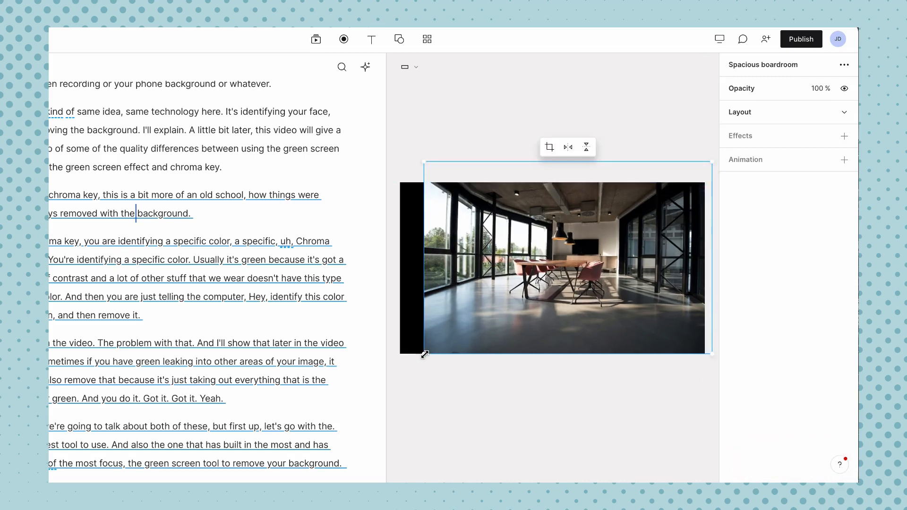
left_click_drag(423, 354, 398, 362)
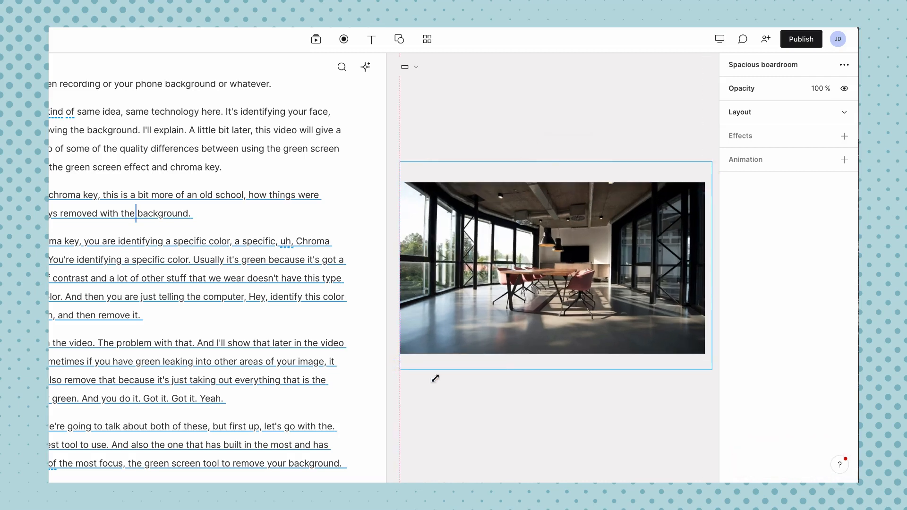
Step: Send the Spacious boardroom photo to the back of the layer order, behind the speaker
right_click(575, 275)
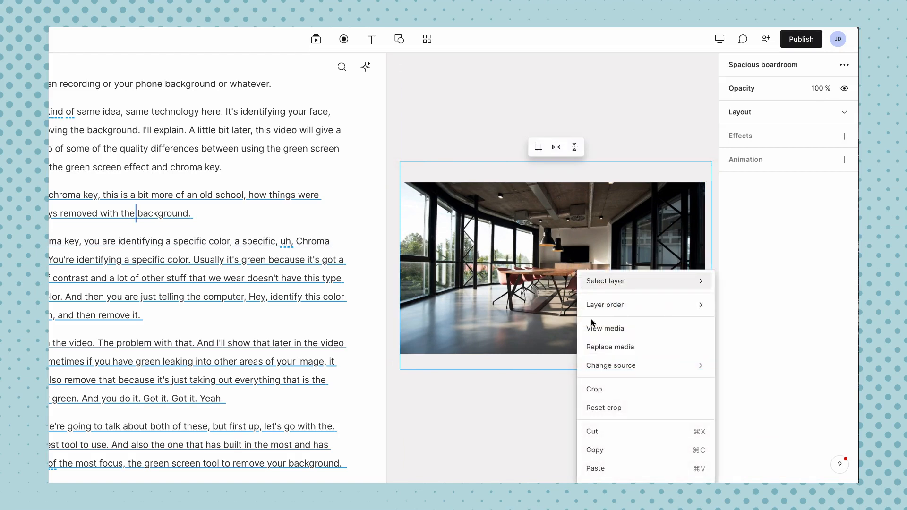
mouse_move(679, 304)
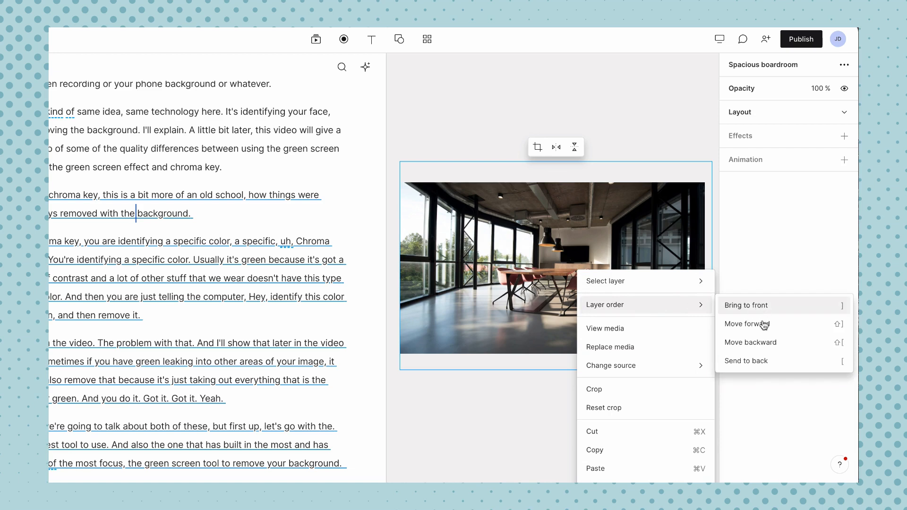
left_click(751, 361)
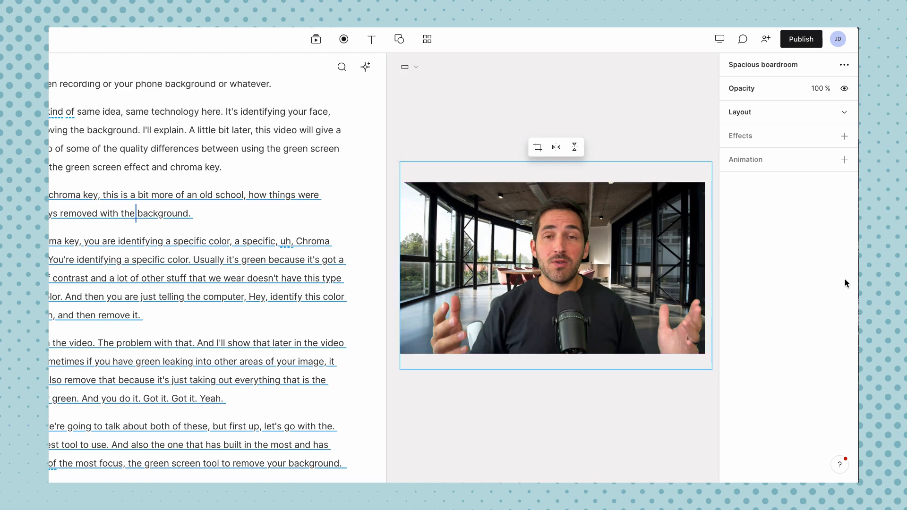
Step: Add a Blur effect to the Spacious boardroom photo and set its Radius to 17.8 pt
left_click(845, 137)
left_click(740, 202)
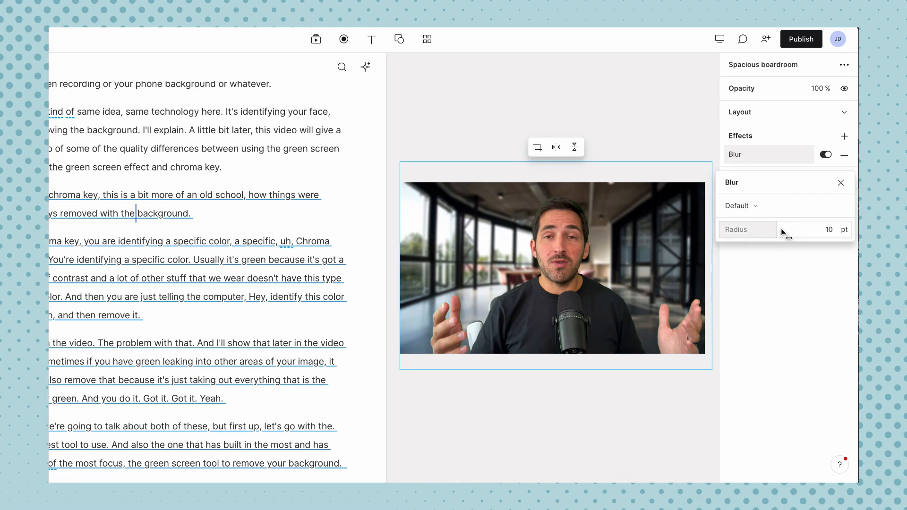
mouse_move(773, 232)
left_mouse_down()
mouse_move(788, 232)
mouse_move(778, 232)
left_mouse_up()
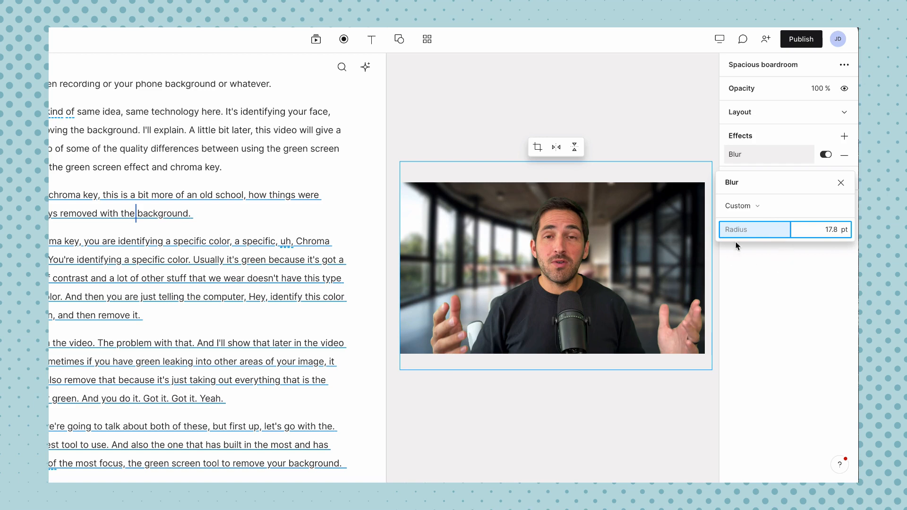
left_click(772, 325)
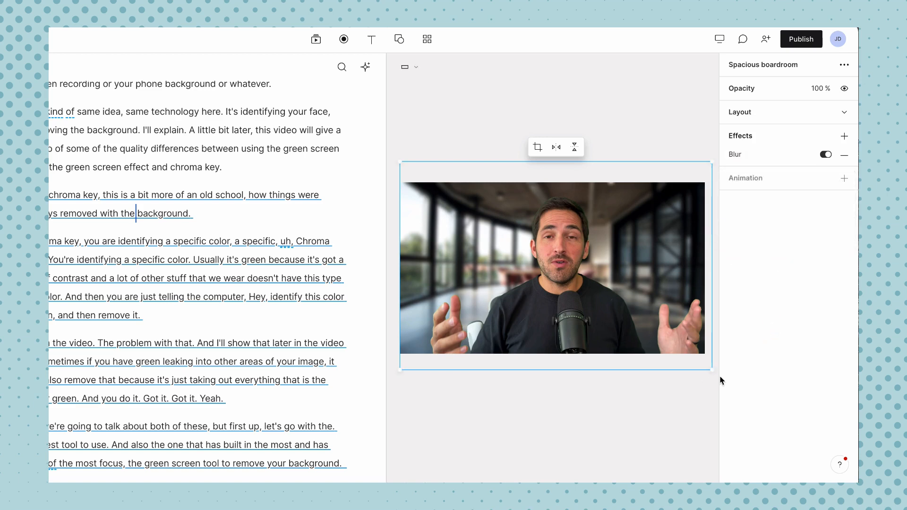
Step: Lock the Spacious boardroom layer, try moving the speaker layer over it, and undo that move
right_click(652, 171)
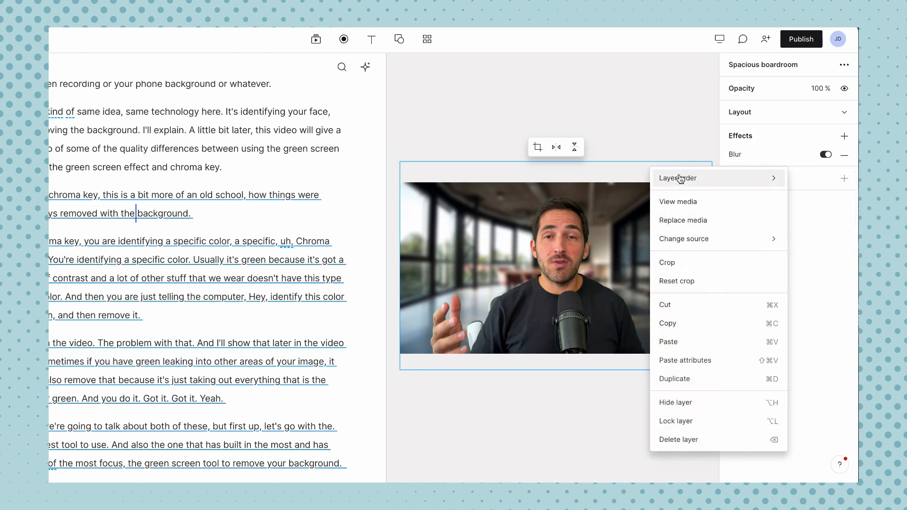
left_click(688, 422)
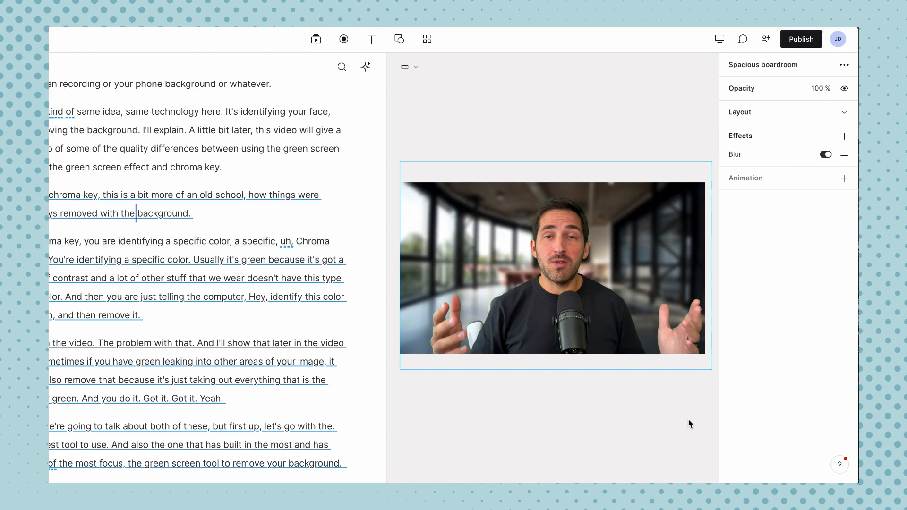
left_click(599, 424)
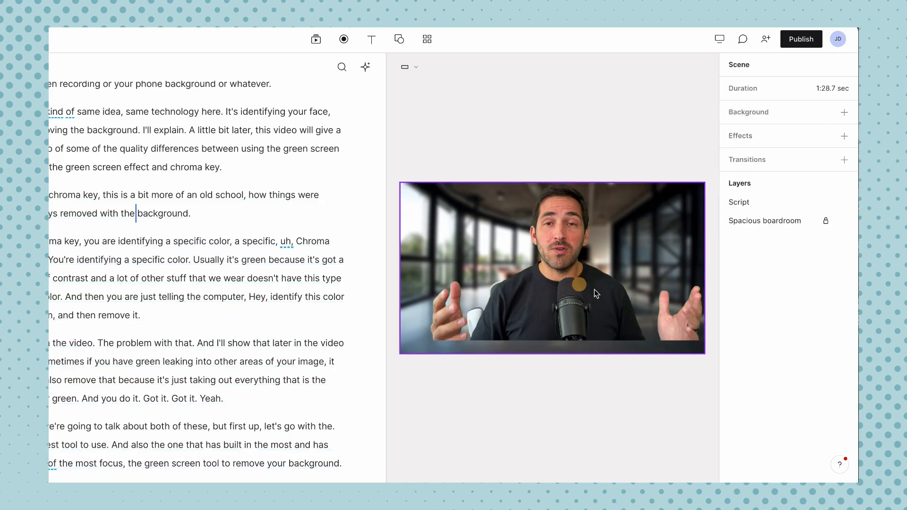
left_click(602, 302)
key("ctrl+z")
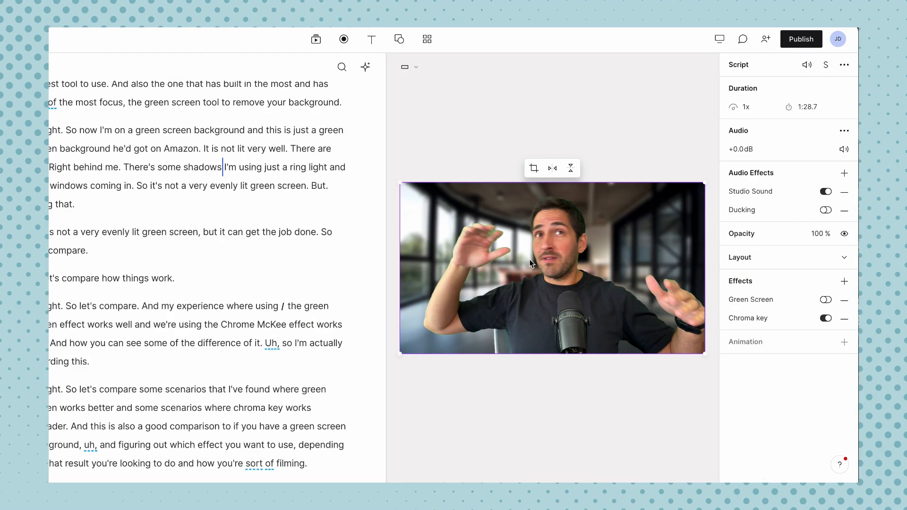
Step: Adjust the speaker layer's Chroma key to 6% Smoothness, 16% Spill and 21% Similarity
left_click(745, 324)
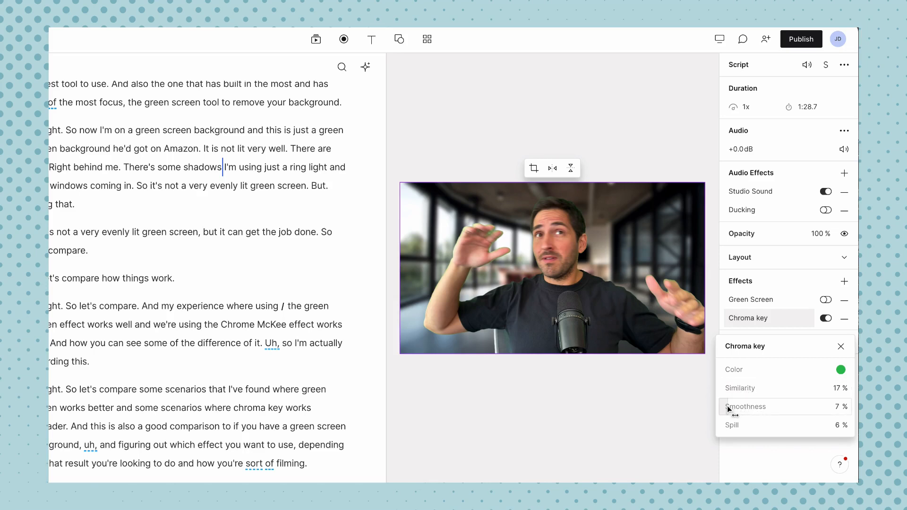
left_click_drag(731, 428, 735, 407)
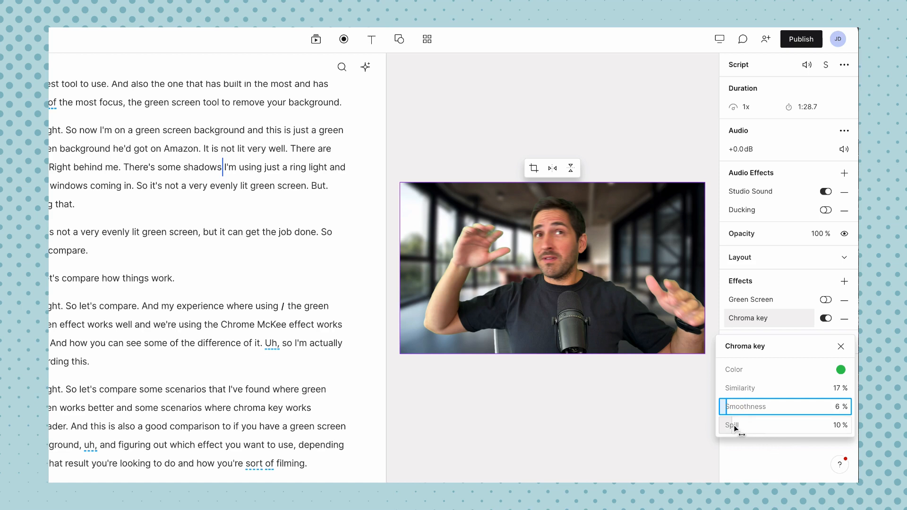
left_click_drag(735, 426, 753, 428)
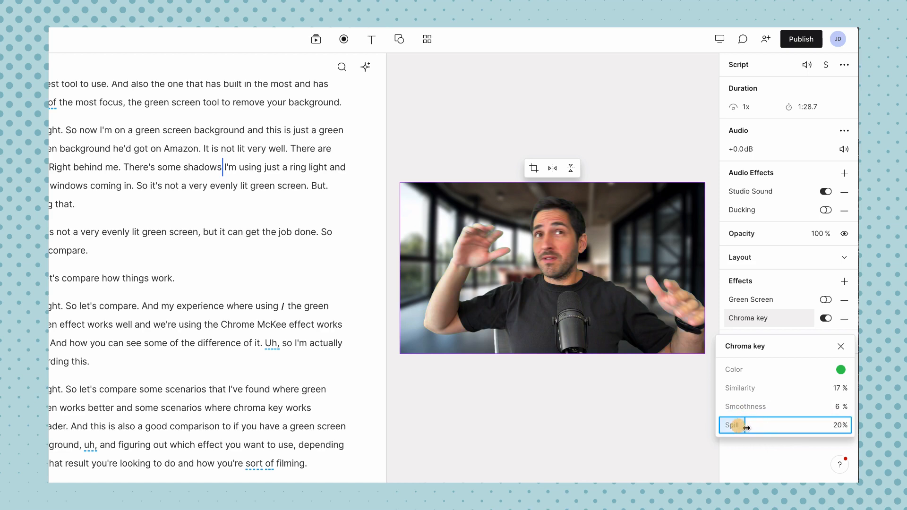
left_click_drag(742, 428, 764, 430)
left_click_drag(777, 429, 740, 435)
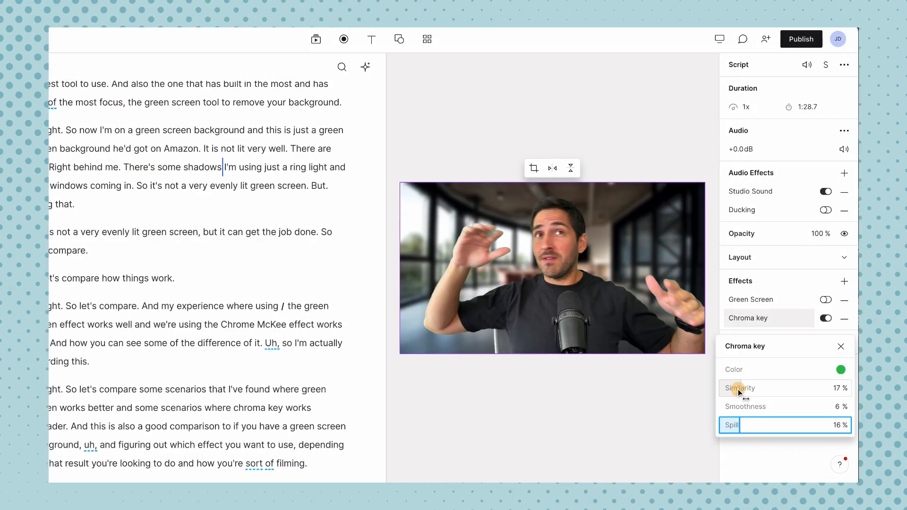
left_click_drag(739, 390, 745, 390)
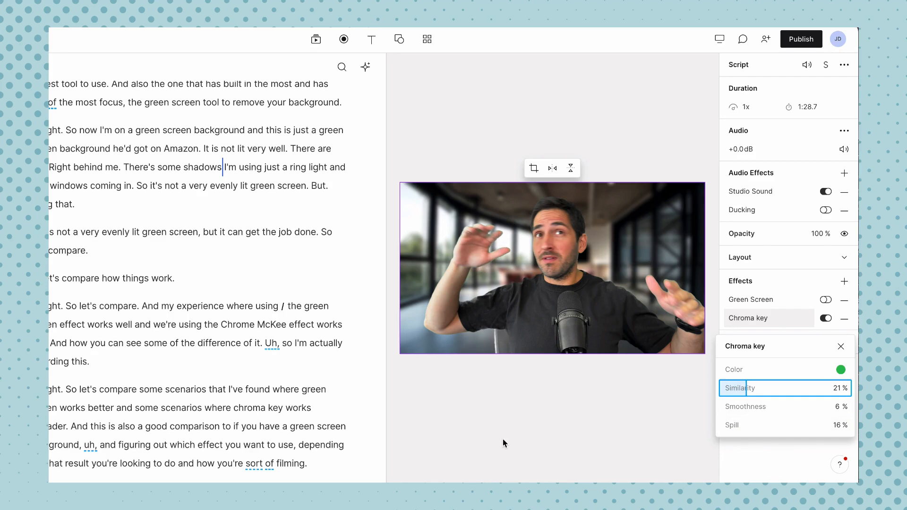
key("Escape")
Step: Go to "remove your background" in the script and set the speaker's Chroma key Similarity to 11%
left_click(266, 102)
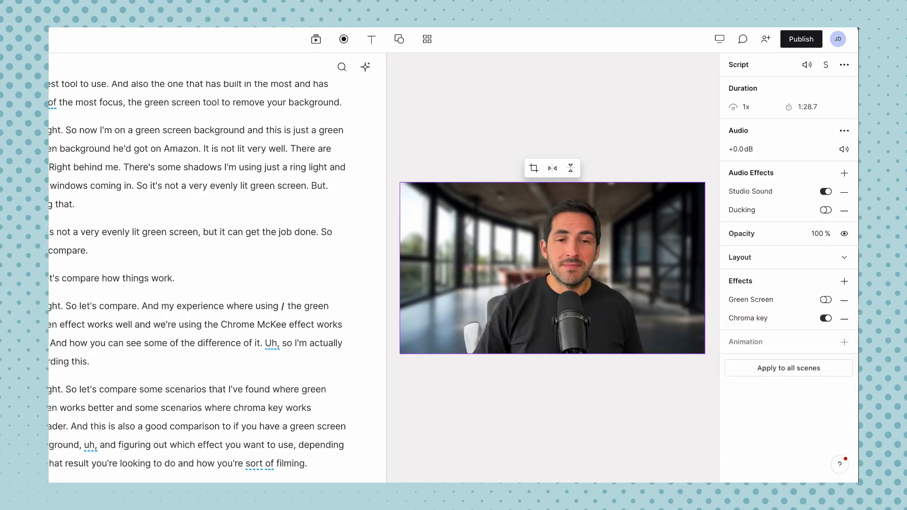
left_click(143, 130)
left_click(266, 130)
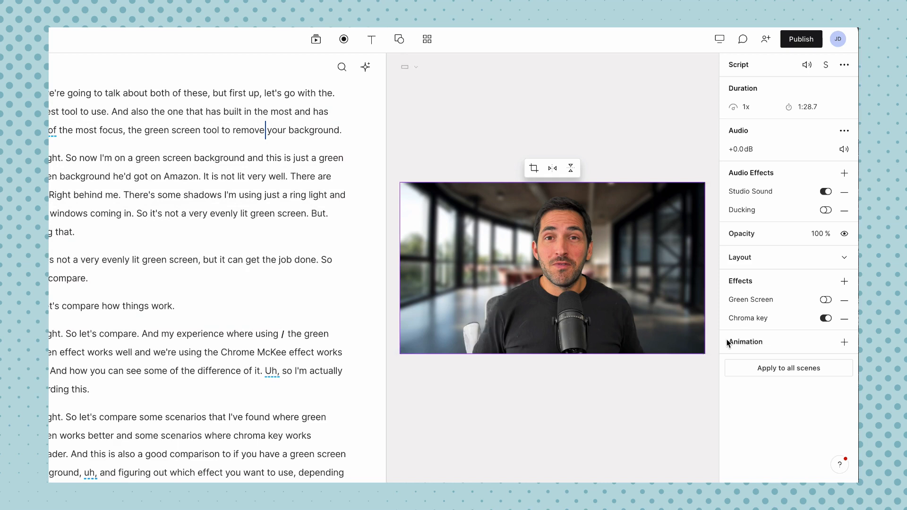
left_click(759, 321)
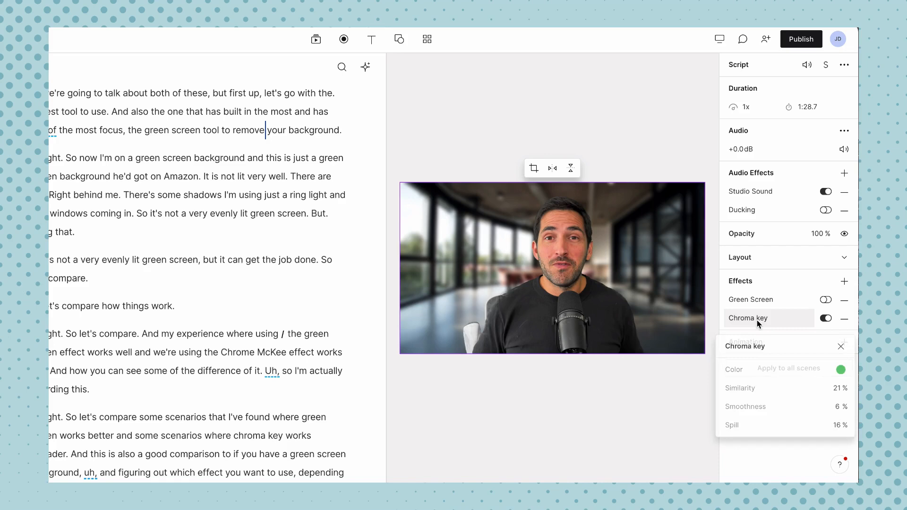
left_click(741, 390)
mouse_move(741, 390)
left_mouse_down()
mouse_move(751, 390)
mouse_move(733, 389)
mouse_move(753, 392)
left_mouse_up()
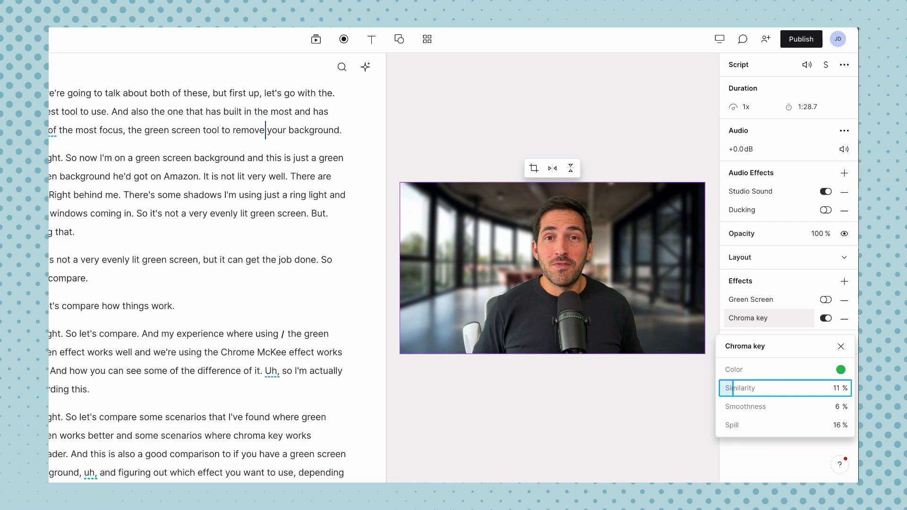
key("Escape")
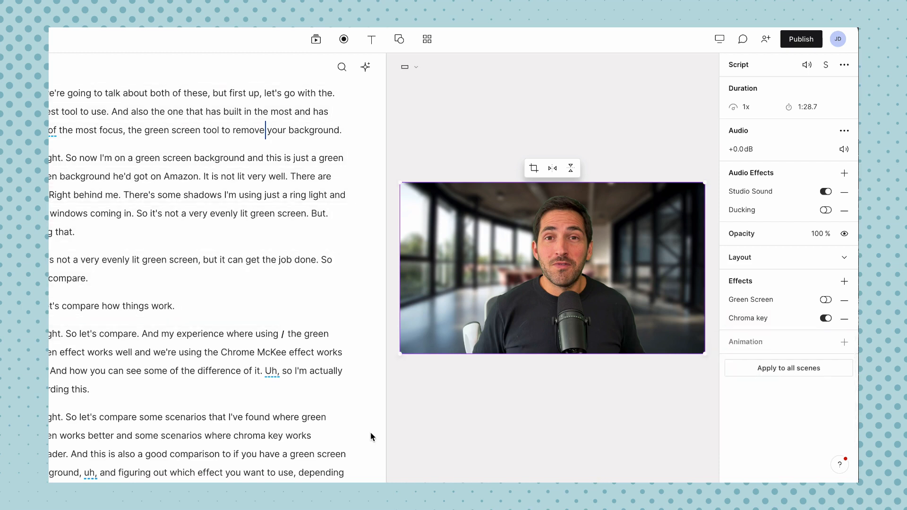